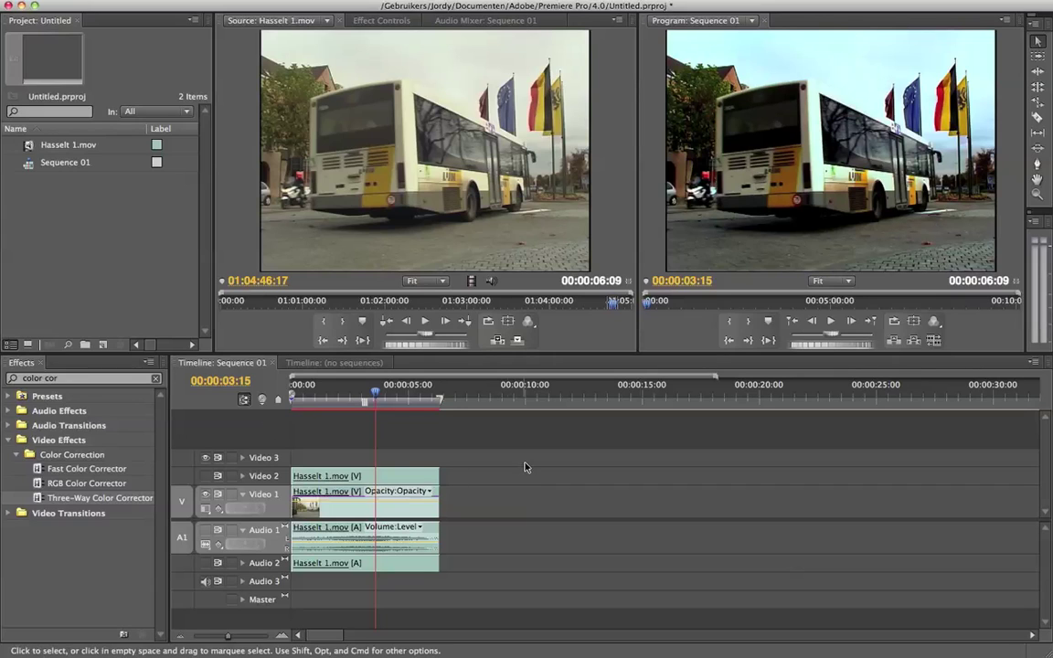
Replace the graded clips with a fresh copy of Hasselt 1.mov at the sequence start
{"action": "left_click_drag", "start_coordinate": [524, 463], "coordinate": [322, 539]}
{"action": "key", "text": "Delete"}
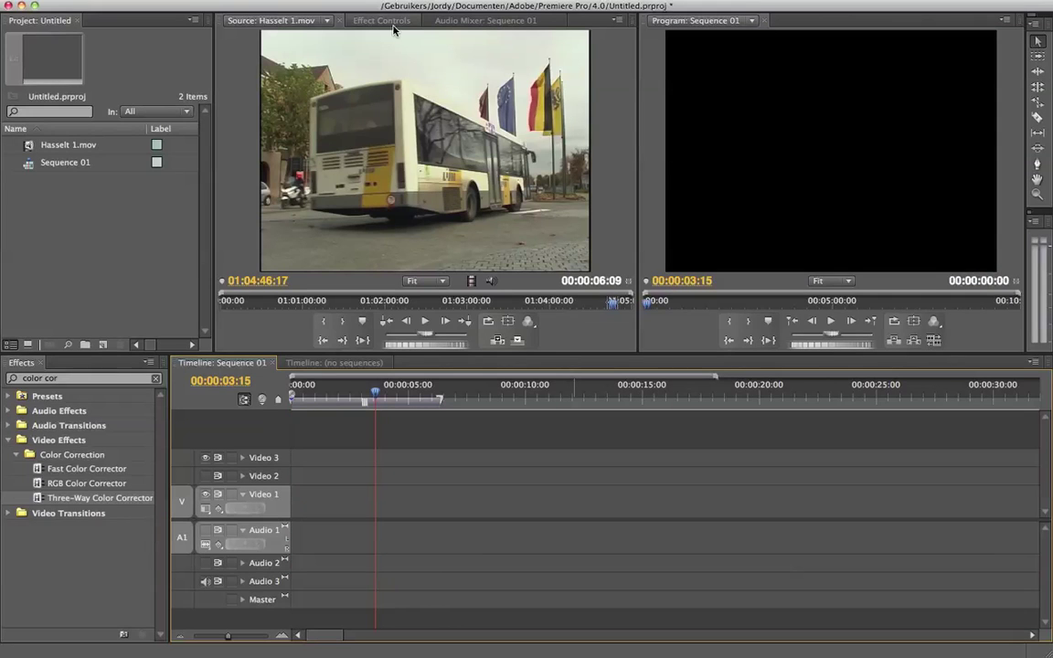
{"action": "left_click", "coordinate": [26, 150]}
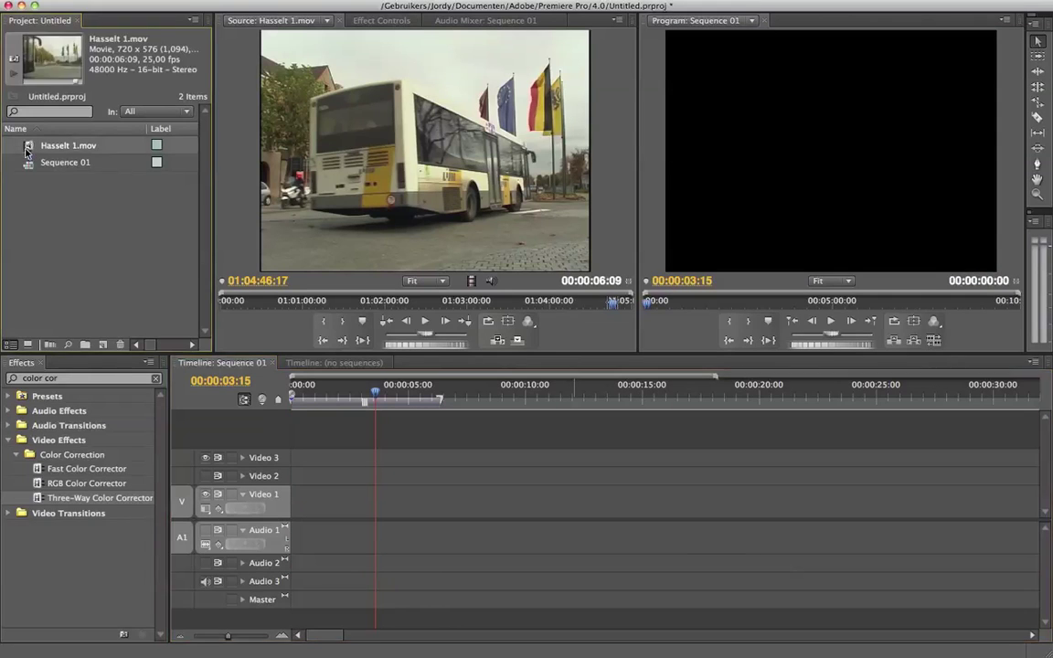
{"action": "left_click", "coordinate": [474, 125]}
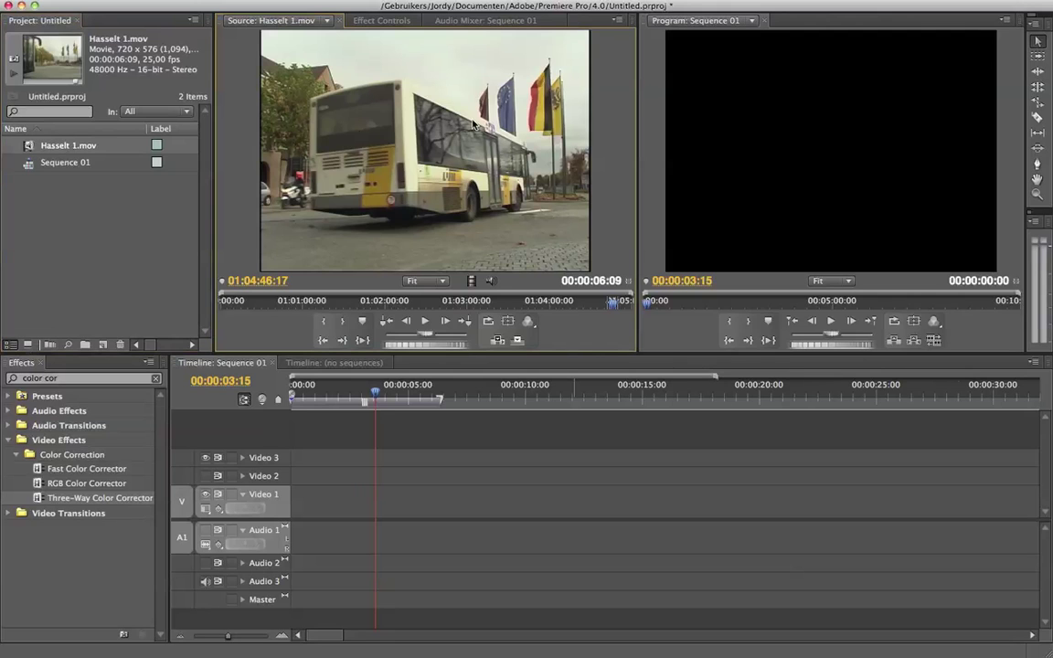
{"action": "left_click_drag", "start_coordinate": [474, 125], "coordinate": [302, 498]}
{"action": "left_click_drag", "start_coordinate": [309, 387], "coordinate": [376, 387]}
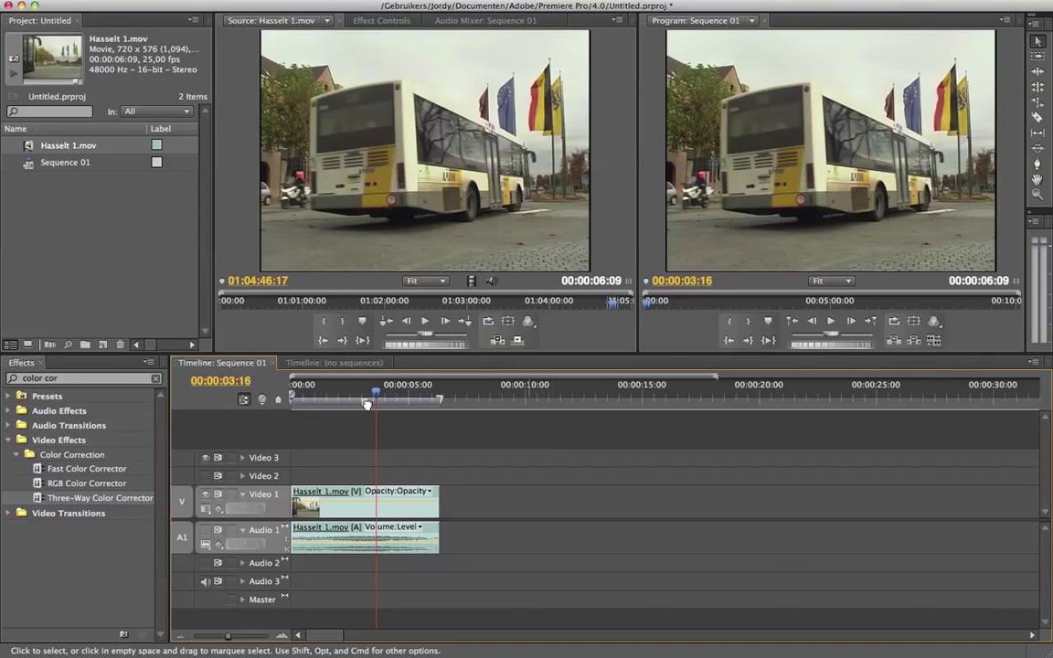
Search Effects for 'color cor' and apply the Three-Way Color Corrector to the bus clip
{"action": "triple_click", "coordinate": [82, 377]}
{"action": "key", "text": "BackSpace"}
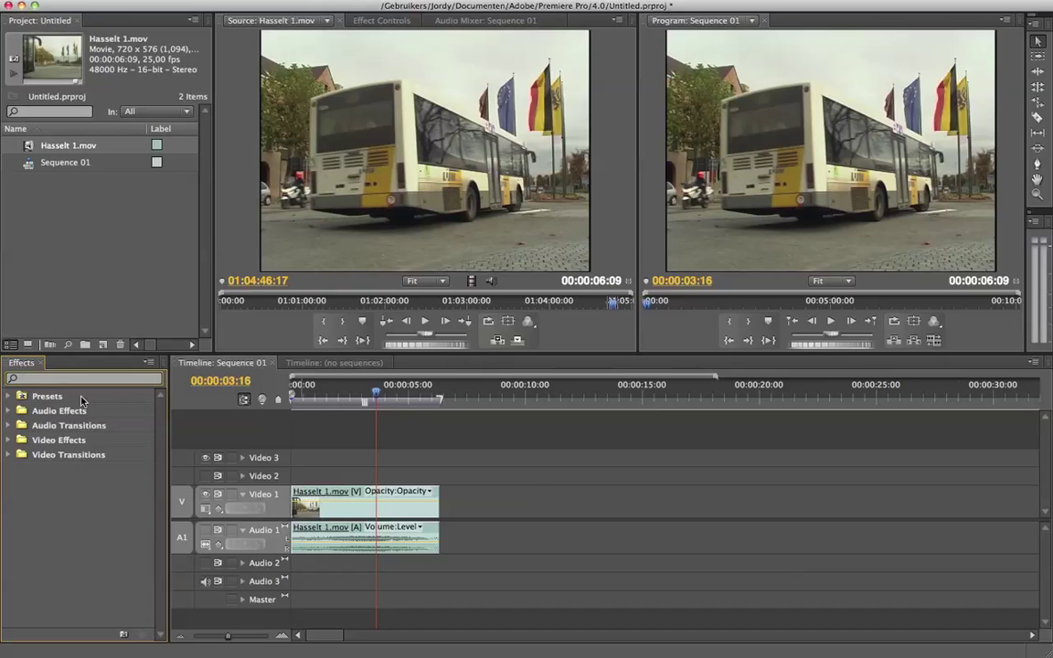
{"action": "type", "text": "color cor"}
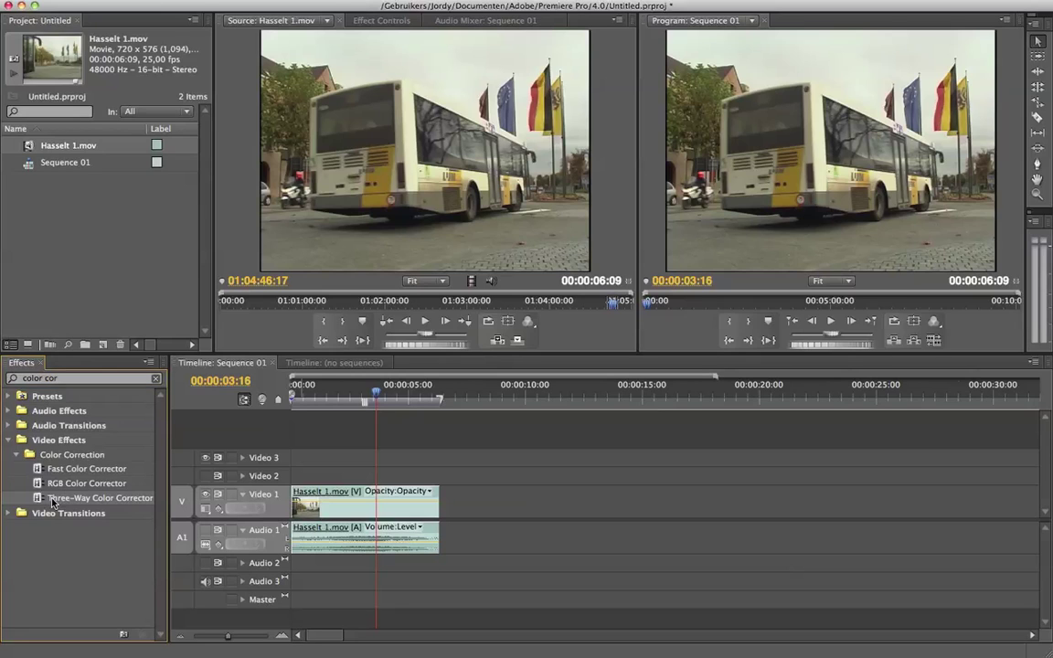
{"action": "left_click_drag", "start_coordinate": [52, 501], "coordinate": [354, 501]}
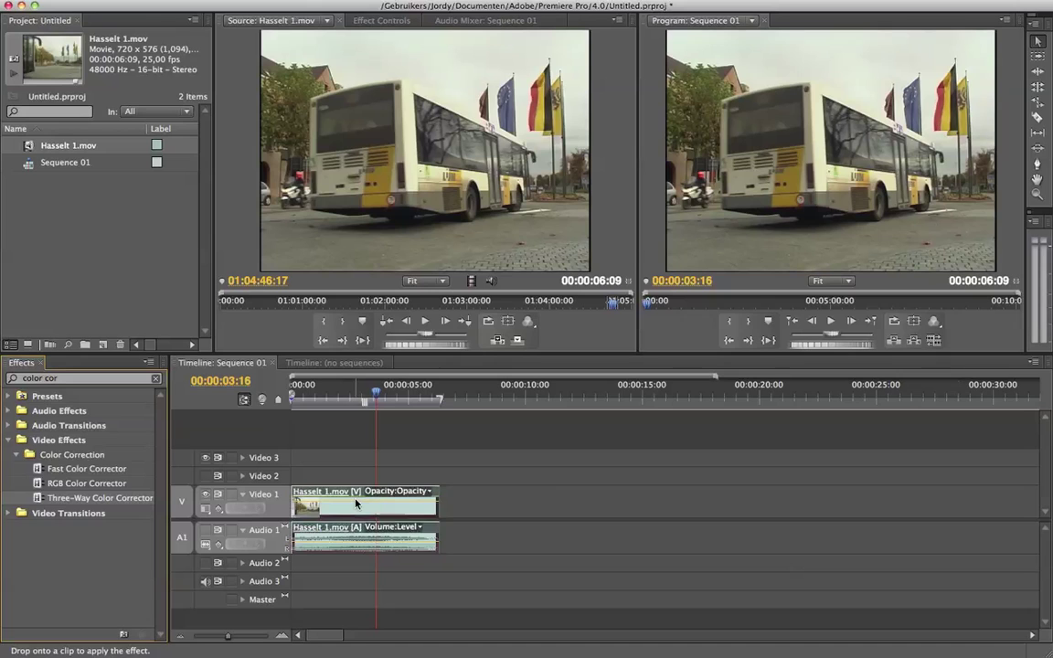
Expand the Three-Way Color Corrector in Effect Controls down to its colour wheels, then save the project
{"action": "left_click", "coordinate": [383, 21]}
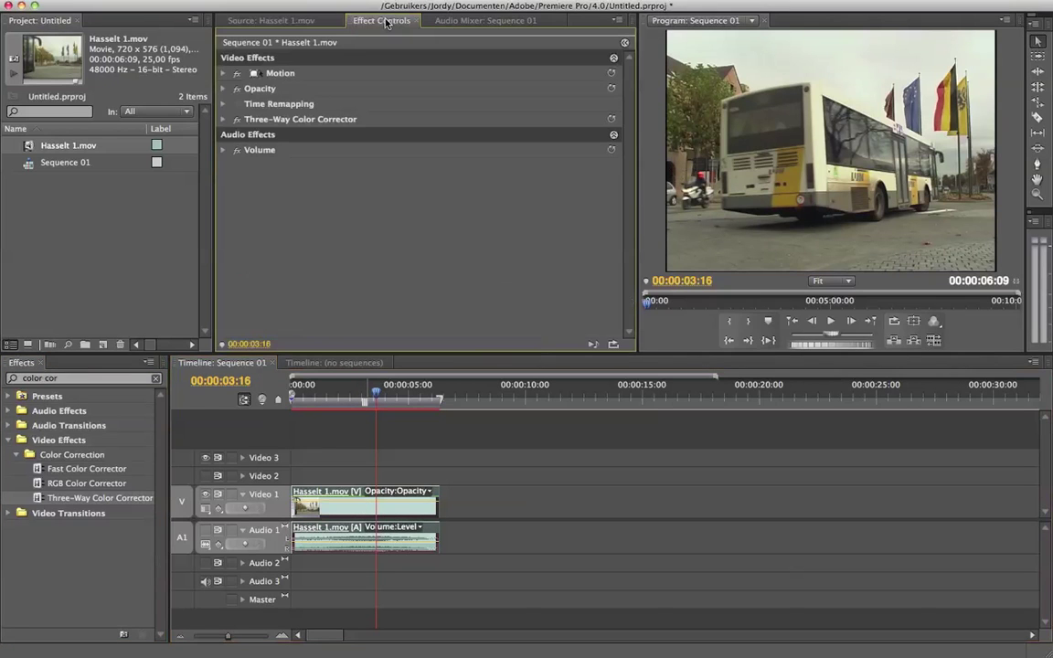
{"action": "left_click", "coordinate": [222, 118]}
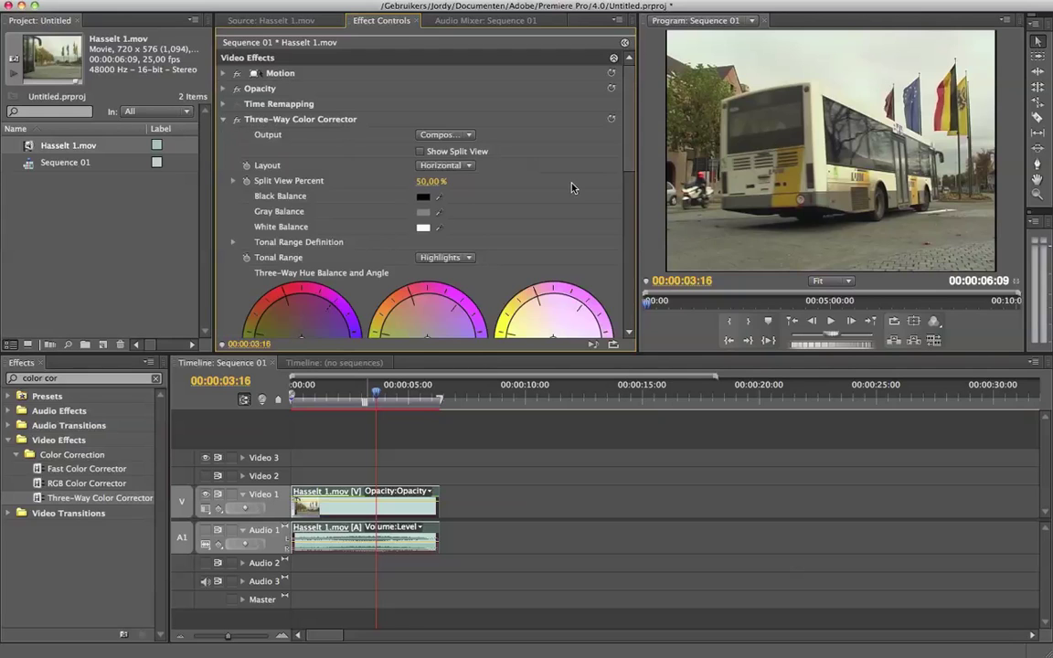
{"action": "scroll", "coordinate": [571, 188], "scroll_direction": "down", "scroll_amount": 2}
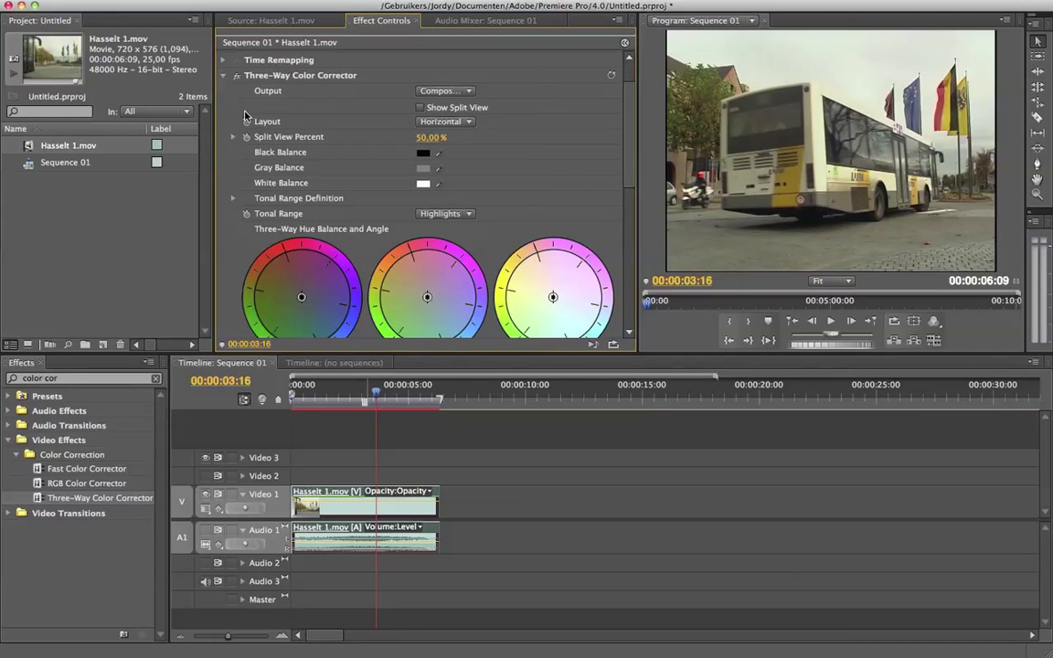
{"action": "scroll", "coordinate": [265, 102], "scroll_direction": "down", "scroll_amount": 10}
{"action": "scroll", "coordinate": [284, 138], "scroll_direction": "up", "scroll_amount": 11}
{"action": "scroll", "coordinate": [299, 163], "scroll_direction": "down", "scroll_amount": 1}
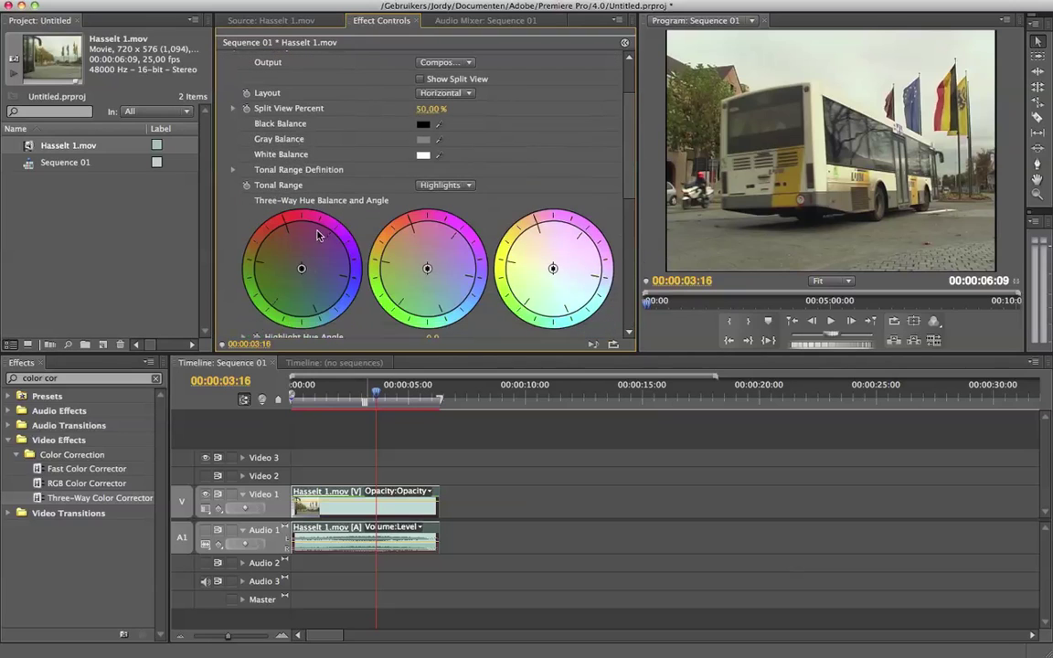
{"action": "key", "text": "super+s"}
Keep shadows near neutral, shift midtones slightly down-right, and tint highlights toward the lower-right hue
{"action": "left_click_drag", "start_coordinate": [302, 271], "coordinate": [219, 248]}
{"action": "left_click_drag", "start_coordinate": [259, 257], "coordinate": [289, 264]}
{"action": "left_click_drag", "start_coordinate": [428, 272], "coordinate": [436, 278]}
{"action": "left_click_drag", "start_coordinate": [439, 276], "coordinate": [439, 280]}
{"action": "left_click_drag", "start_coordinate": [552, 268], "coordinate": [614, 309]}
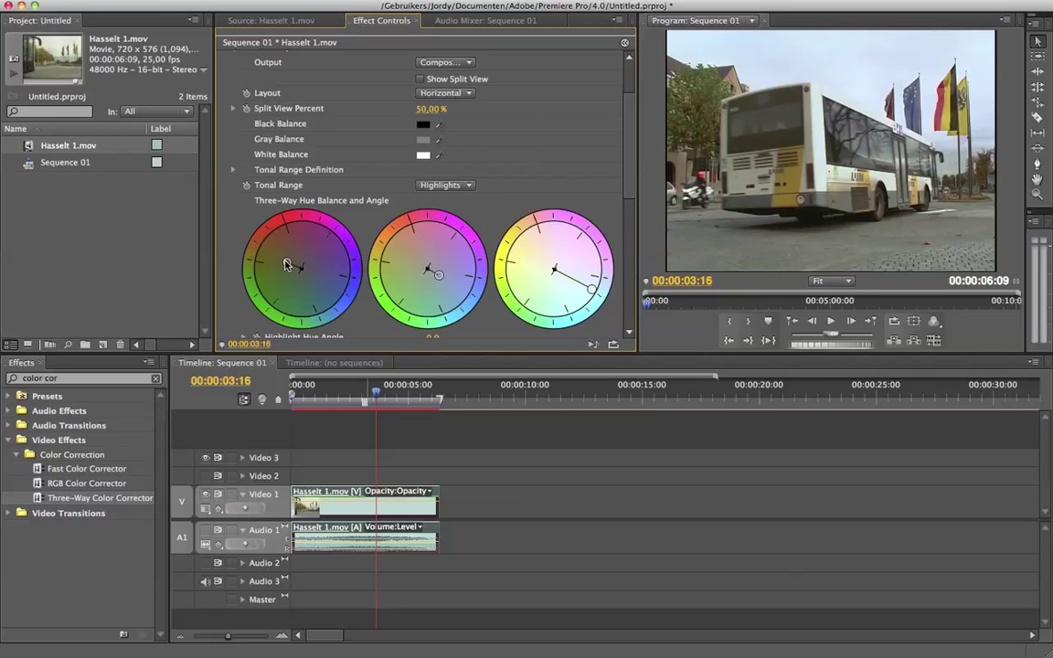
{"action": "left_click_drag", "start_coordinate": [286, 264], "coordinate": [317, 271]}
{"action": "left_click_drag", "start_coordinate": [439, 275], "coordinate": [417, 274]}
{"action": "left_click_drag", "start_coordinate": [582, 289], "coordinate": [504, 303]}
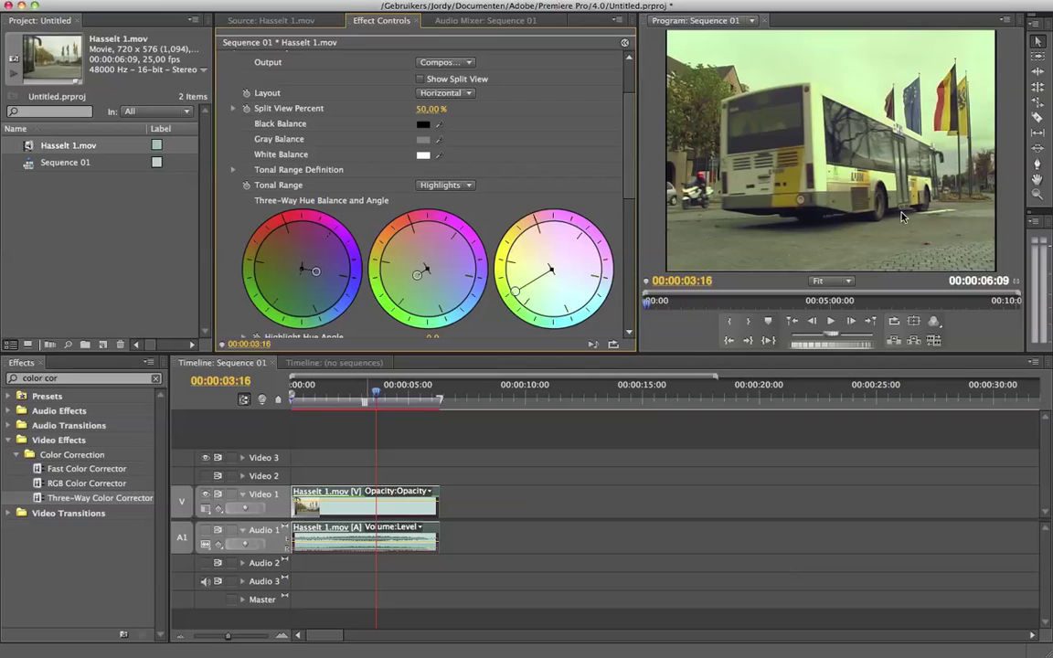
{"action": "left_click_drag", "start_coordinate": [316, 271], "coordinate": [294, 265]}
{"action": "left_click_drag", "start_coordinate": [416, 274], "coordinate": [436, 277]}
{"action": "left_click_drag", "start_coordinate": [515, 291], "coordinate": [593, 286]}
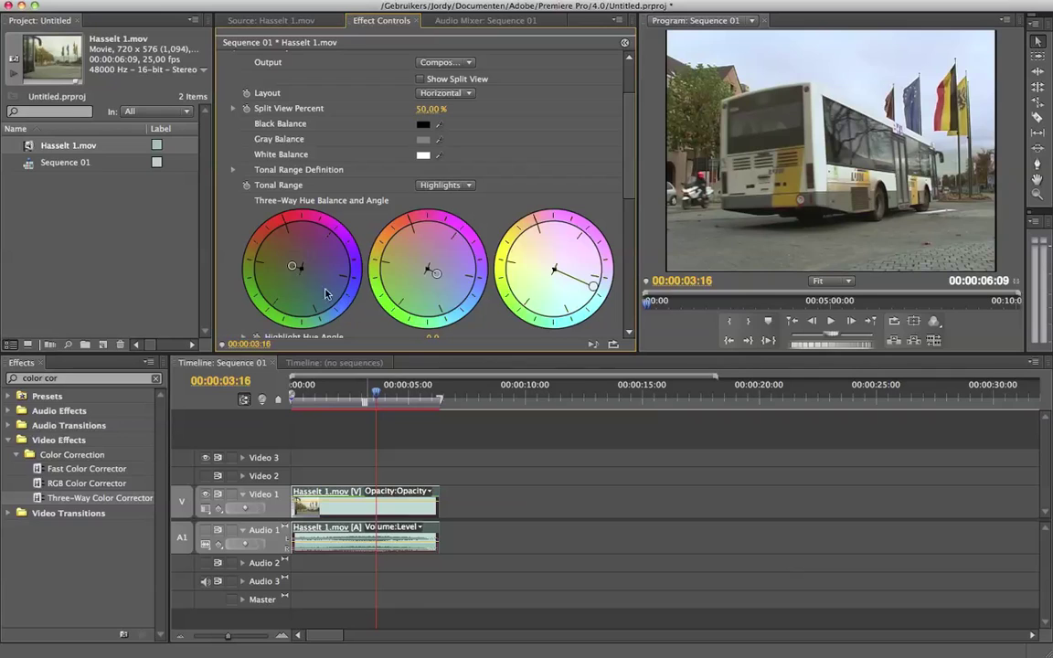
Fine-tune the wheels: shadows just up-left of centre, midtones near centre, highlights pulled slightly down
{"action": "left_click_drag", "start_coordinate": [290, 266], "coordinate": [301, 259]}
{"action": "left_click_drag", "start_coordinate": [436, 278], "coordinate": [454, 287]}
{"action": "left_click_drag", "start_coordinate": [303, 260], "coordinate": [293, 267]}
{"action": "left_click_drag", "start_coordinate": [455, 285], "coordinate": [441, 279]}
{"action": "left_click_drag", "start_coordinate": [440, 276], "coordinate": [438, 274]}
{"action": "left_click_drag", "start_coordinate": [419, 279], "coordinate": [422, 280]}
{"action": "left_click_drag", "start_coordinate": [292, 265], "coordinate": [290, 267]}
{"action": "left_click_drag", "start_coordinate": [284, 263], "coordinate": [290, 269]}
{"action": "left_click_drag", "start_coordinate": [592, 286], "coordinate": [590, 295]}
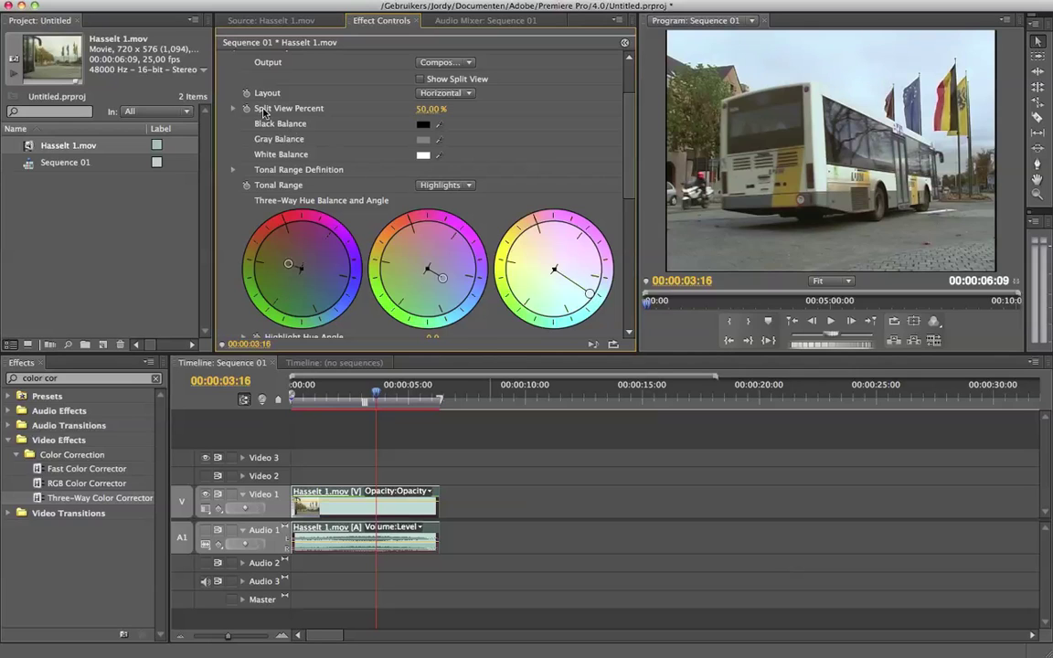
Collapse the Three-Way Color Corrector settings in Effect Controls
{"action": "scroll", "coordinate": [605, 207], "scroll_direction": "up", "scroll_amount": 2}
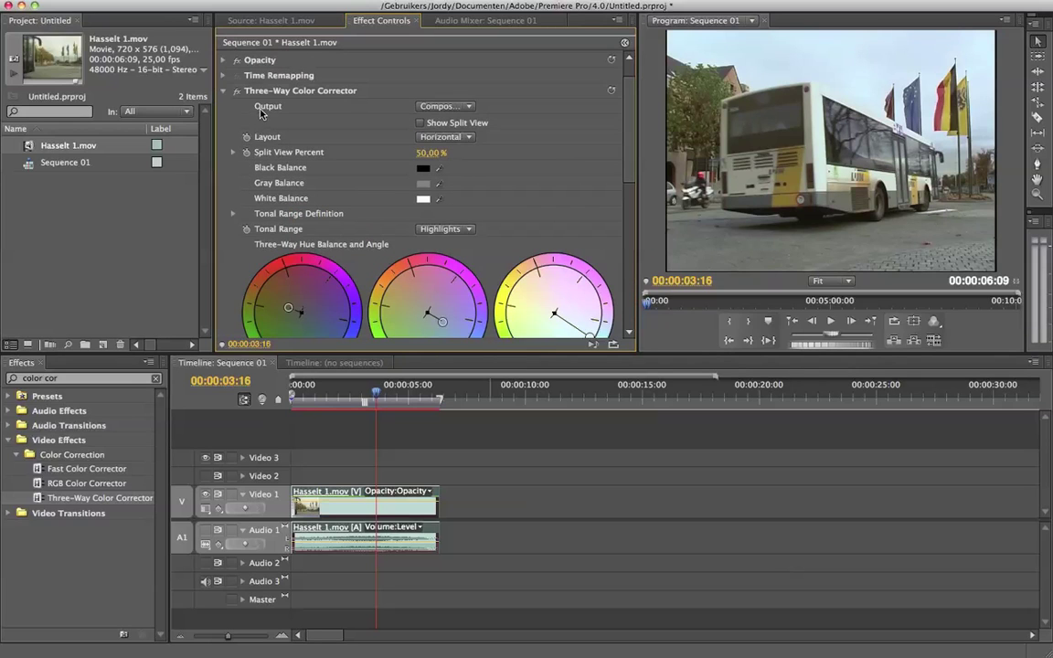
{"action": "scroll", "coordinate": [375, 127], "scroll_direction": "down", "scroll_amount": 15}
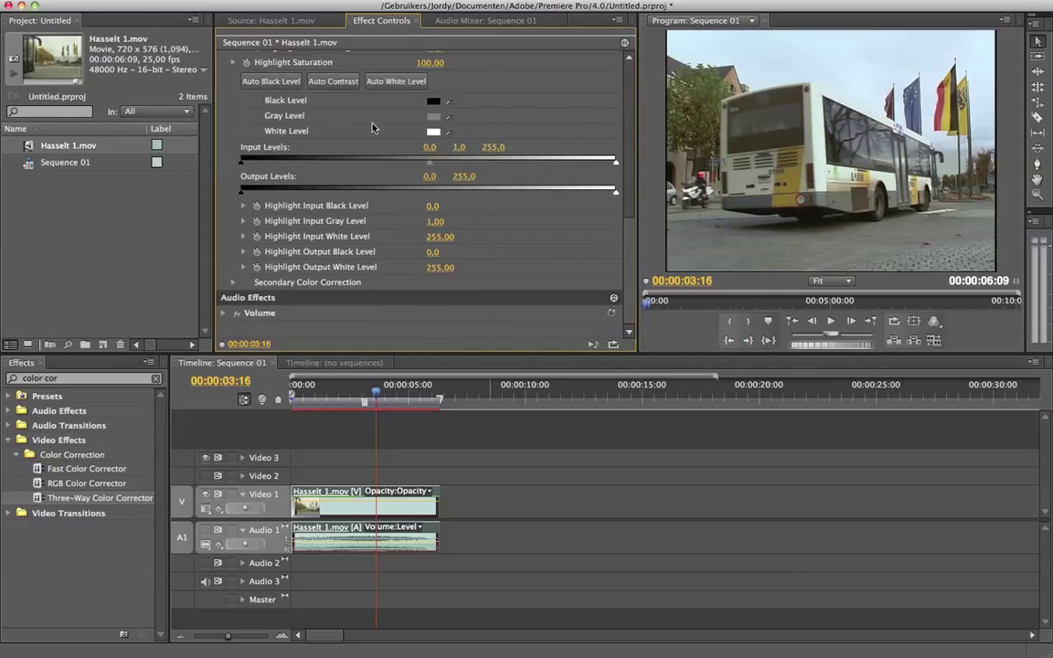
{"action": "scroll", "coordinate": [534, 181], "scroll_direction": "up", "scroll_amount": 15}
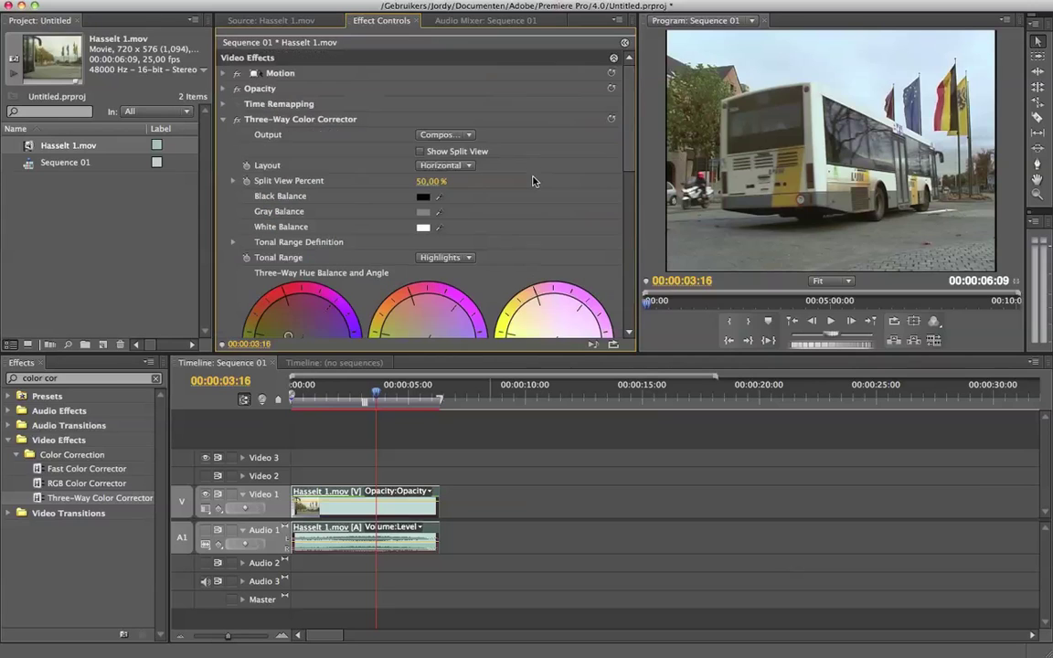
{"action": "left_click", "coordinate": [223, 119]}
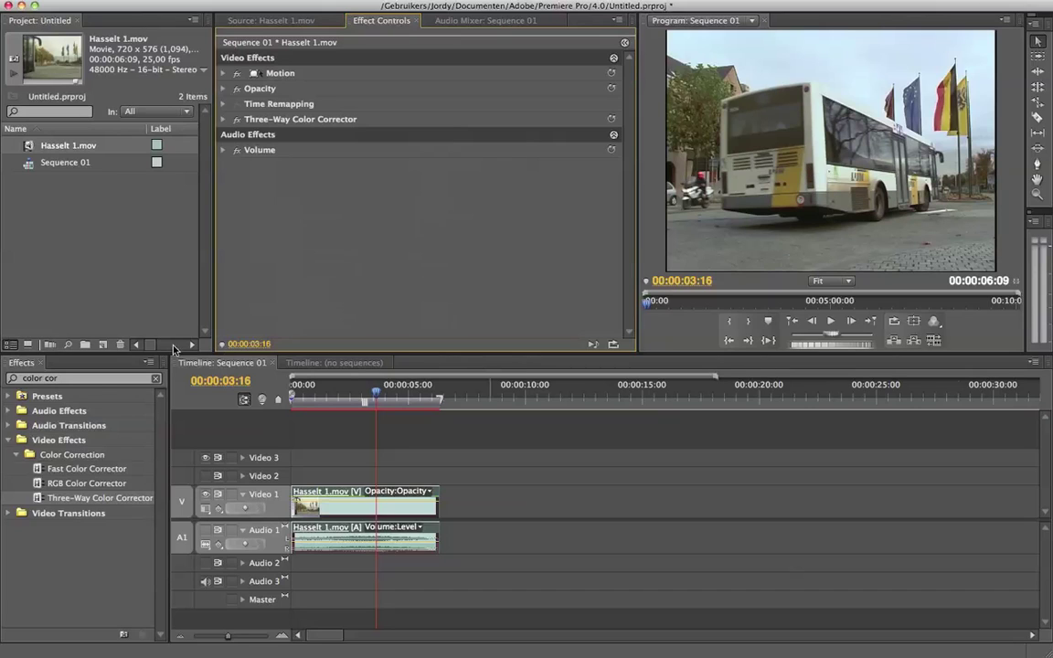
Search Effects for 'pro', apply ProcAmp to the bus clip and expand its settings
{"action": "left_click", "coordinate": [41, 377]}
{"action": "key", "text": "BackSpace"}
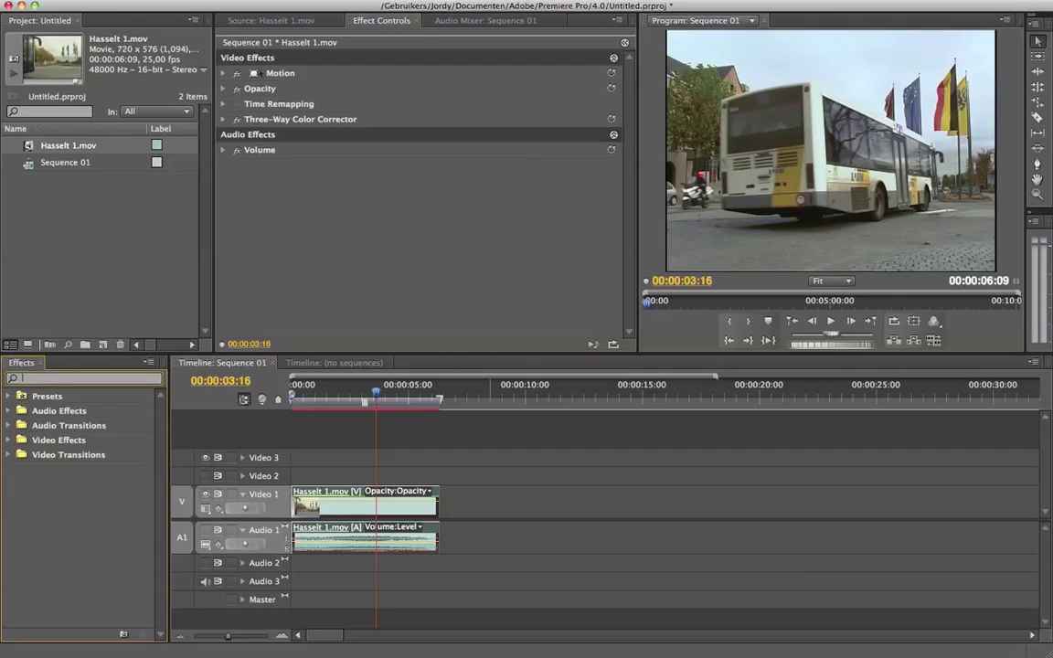
{"action": "type", "text": "pro"}
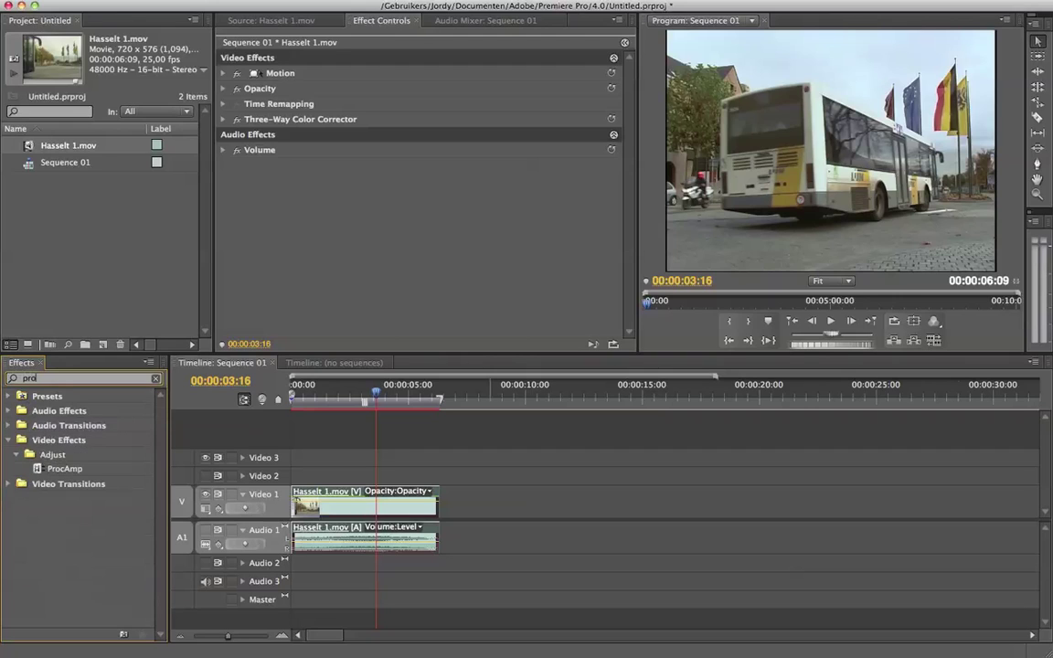
{"action": "left_click", "coordinate": [66, 471]}
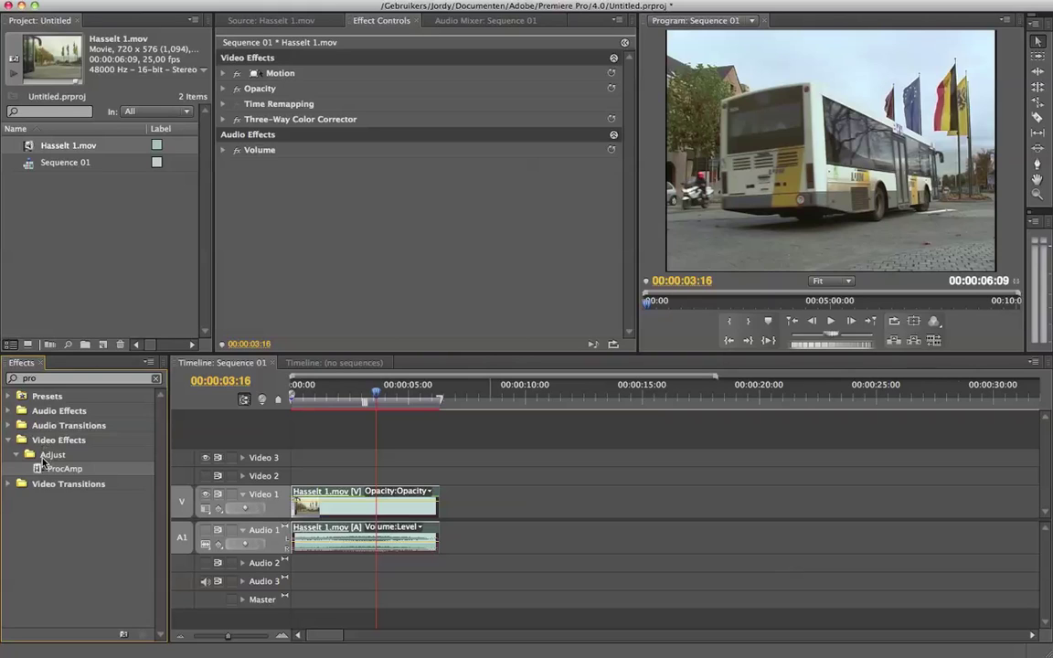
{"action": "left_click_drag", "start_coordinate": [48, 468], "coordinate": [329, 503]}
{"action": "left_click", "coordinate": [223, 119]}
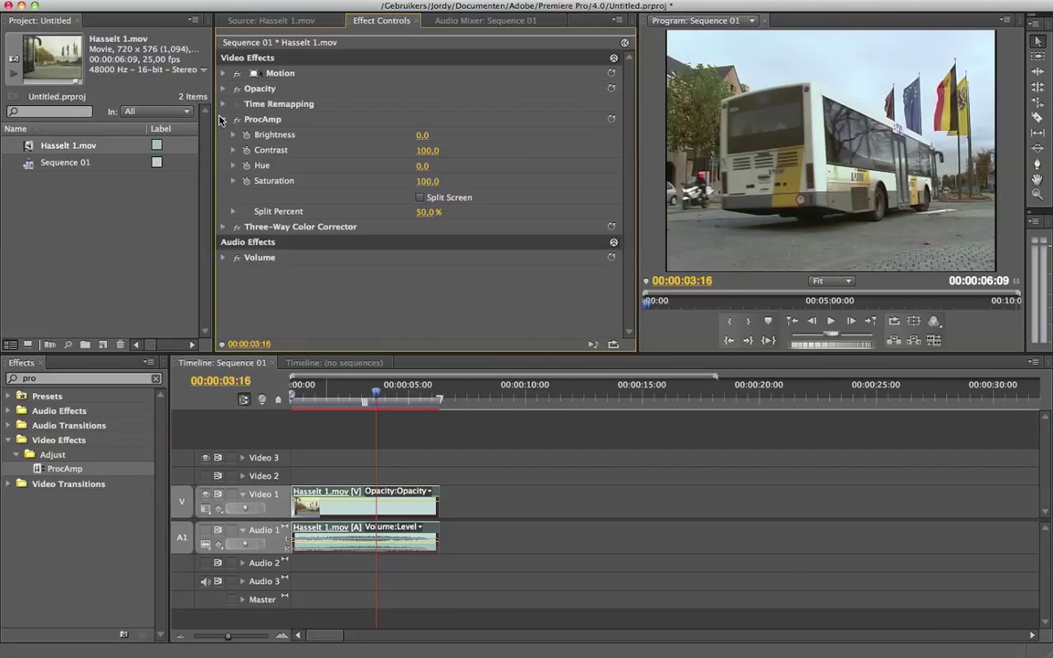
Try ProcAmp Saturation values of 200, 150, 80 and 0, settling on 200
{"action": "left_click", "coordinate": [426, 181]}
{"action": "type", "text": "200"}
{"action": "key", "text": "Return"}
{"action": "left_click", "coordinate": [428, 181]}
{"action": "type", "text": "150"}
{"action": "key", "text": "Return"}
{"action": "left_click", "coordinate": [429, 182]}
{"action": "type", "text": "80"}
{"action": "key", "text": "Return"}
{"action": "left_click", "coordinate": [424, 181]}
{"action": "type", "text": "0"}
{"action": "key", "text": "Return"}
{"action": "left_click", "coordinate": [421, 181]}
{"action": "type", "text": "200"}
{"action": "key", "text": "Return"}
Lower ProcAmp Brightness to -3 and scrub it darker still
{"action": "left_click", "coordinate": [422, 134]}
{"action": "type", "text": "-3"}
{"action": "key", "text": "Return"}
{"action": "left_click_drag", "start_coordinate": [425, 134], "coordinate": [419, 134]}
Set ProcAmp Brightness to -30
{"action": "left_click", "coordinate": [427, 135]}
{"action": "type", "text": "-30"}
{"action": "key", "text": "Return"}
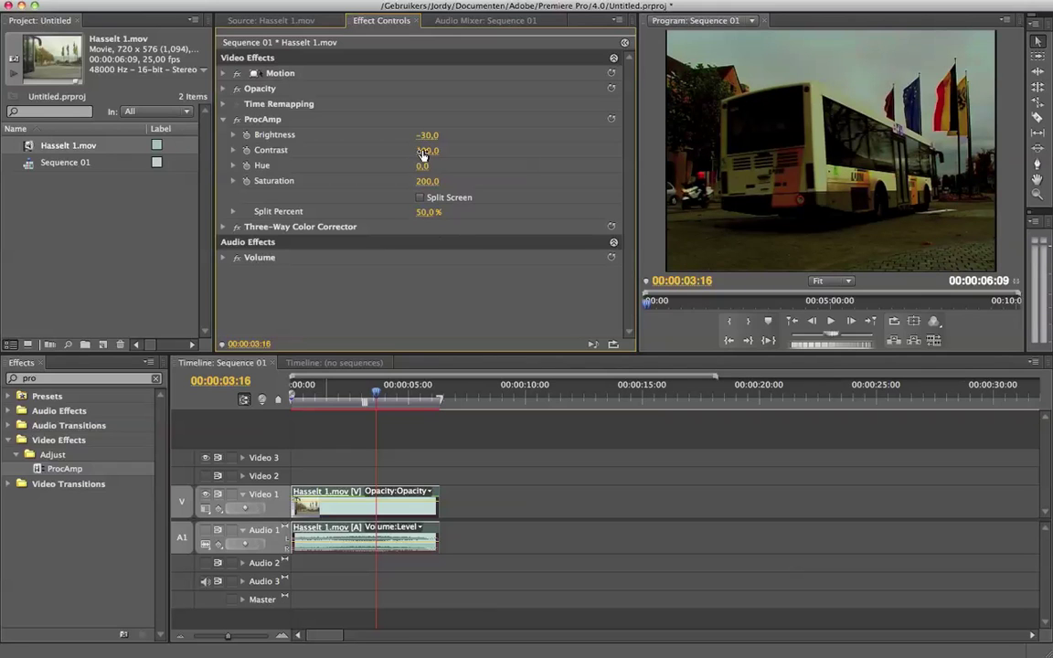
Scrub ProcAmp Contrast upward, then try 150 and settle on 140
{"action": "left_click_drag", "start_coordinate": [423, 155], "coordinate": [466, 155]}
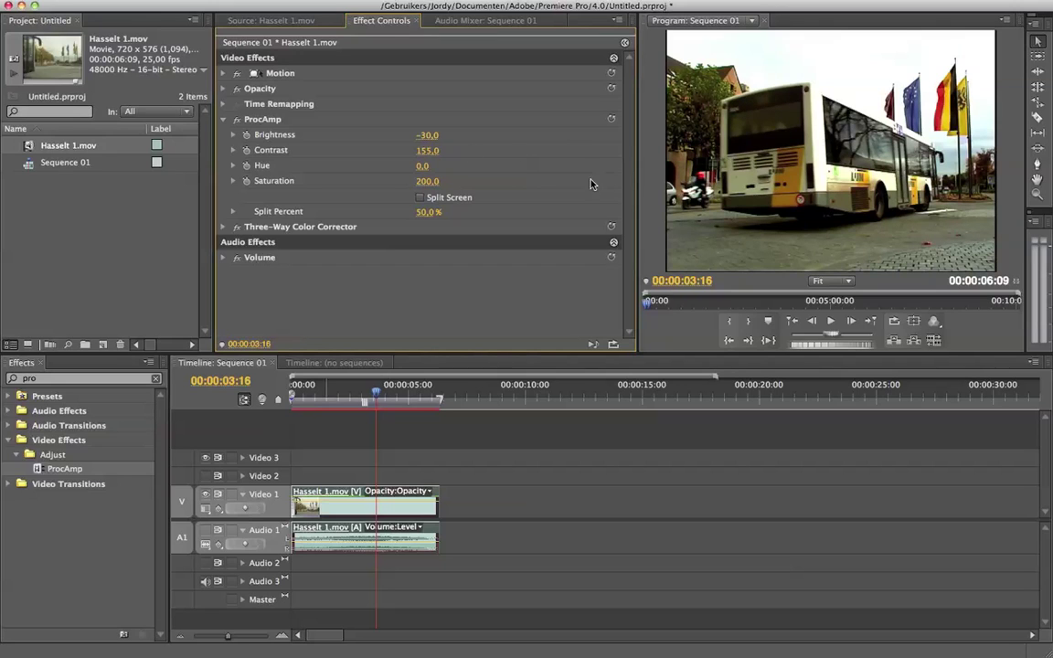
{"action": "left_click_drag", "start_coordinate": [437, 155], "coordinate": [462, 156]}
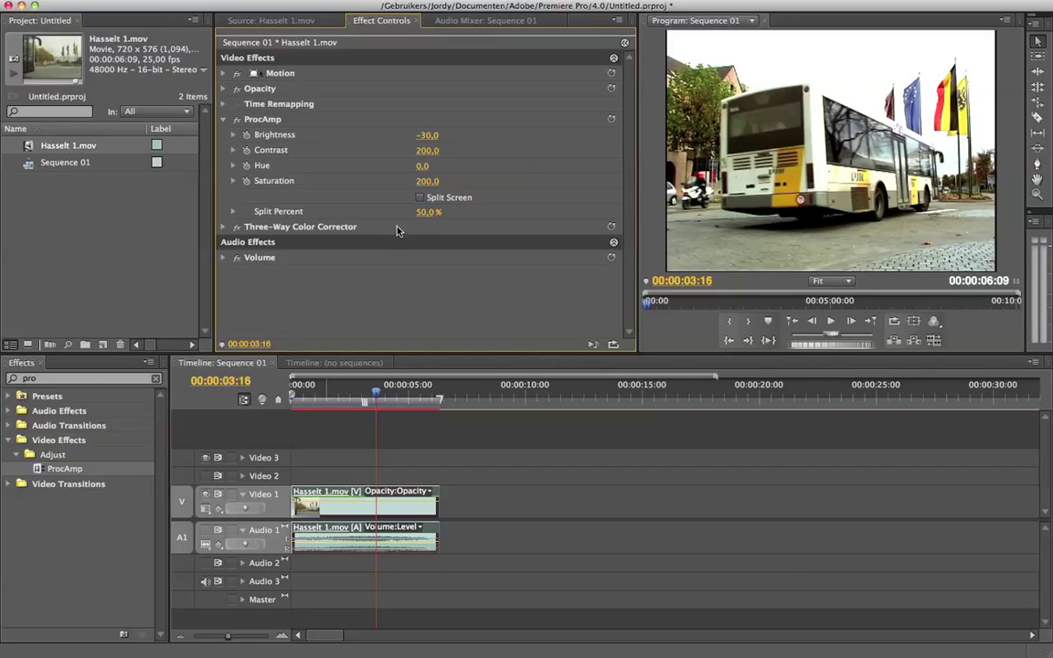
{"action": "left_click", "coordinate": [427, 150]}
{"action": "type", "text": "150"}
{"action": "key", "text": "Return"}
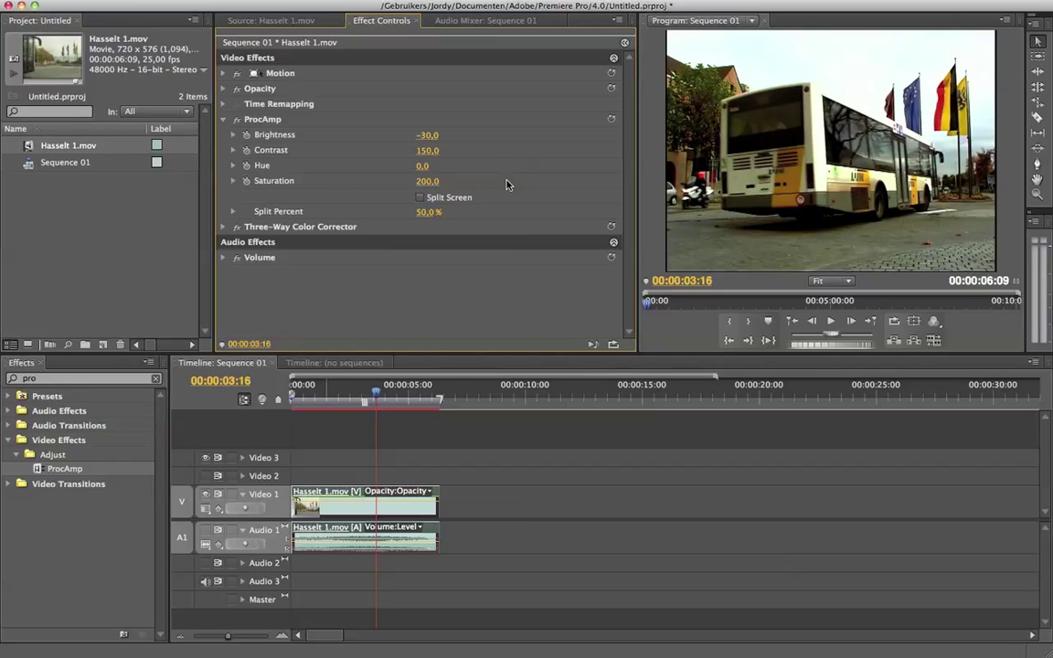
{"action": "left_click", "coordinate": [427, 150]}
{"action": "type", "text": "140"}
{"action": "key", "text": "Return"}
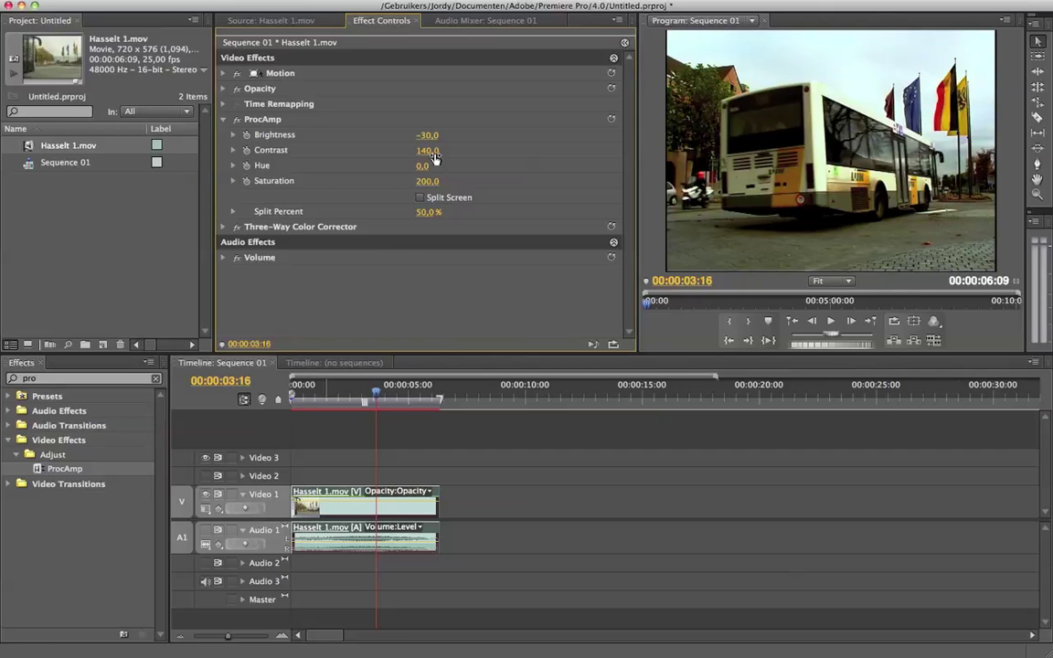
Cancel a preview render, set Contrast back to 150, and move the playhead to about 00:00:01:19
{"action": "key", "text": "Return"}
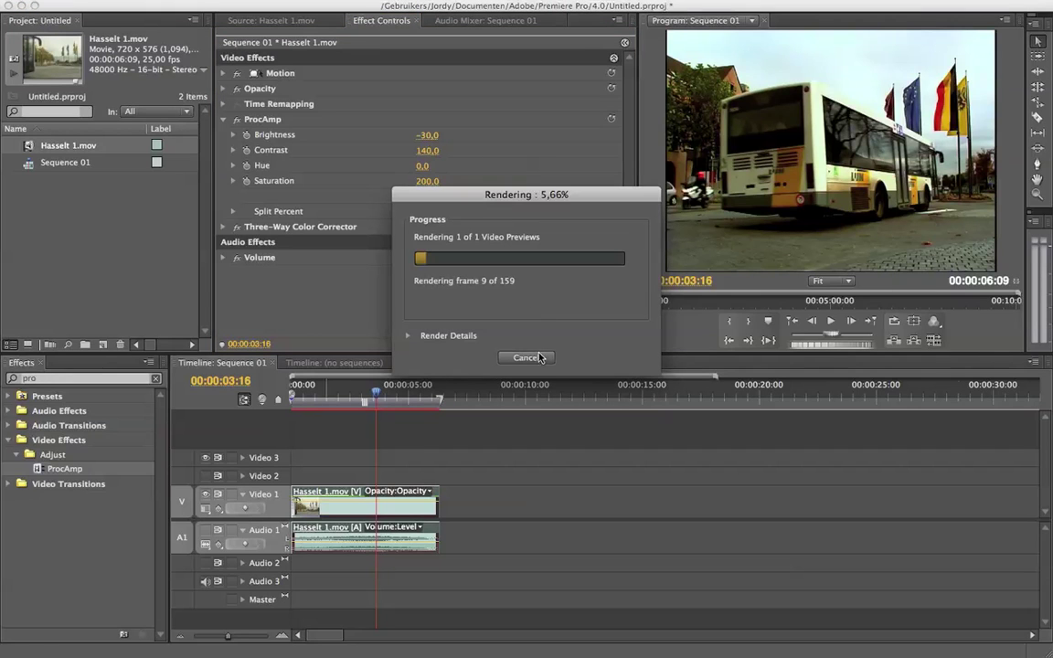
{"action": "left_click", "coordinate": [529, 358]}
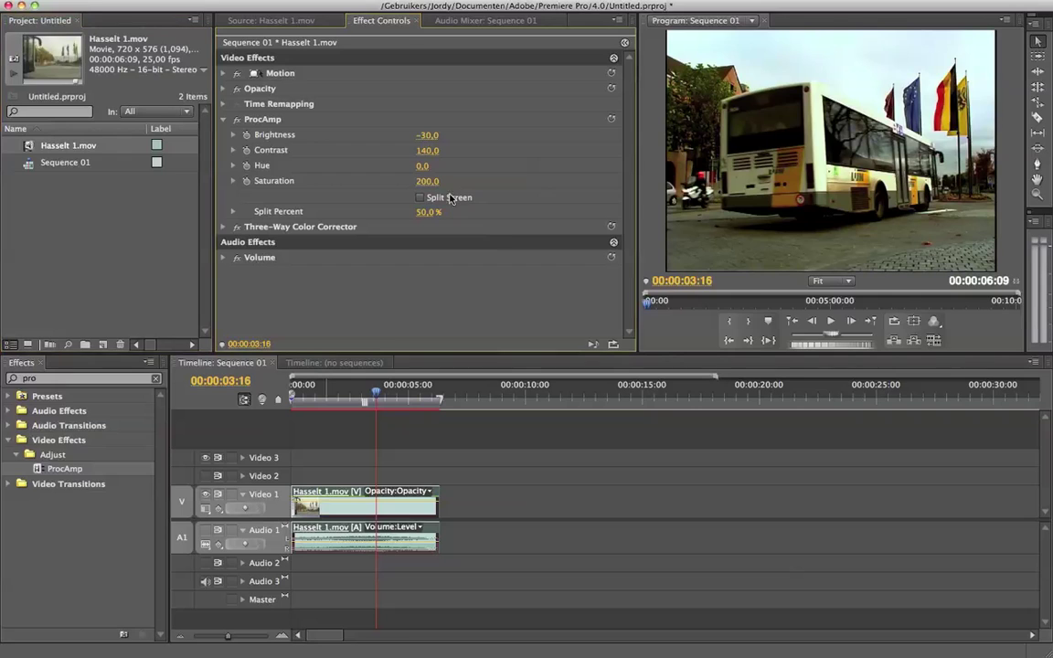
{"action": "left_click", "coordinate": [427, 151]}
{"action": "type", "text": "150"}
{"action": "key", "text": "Return"}
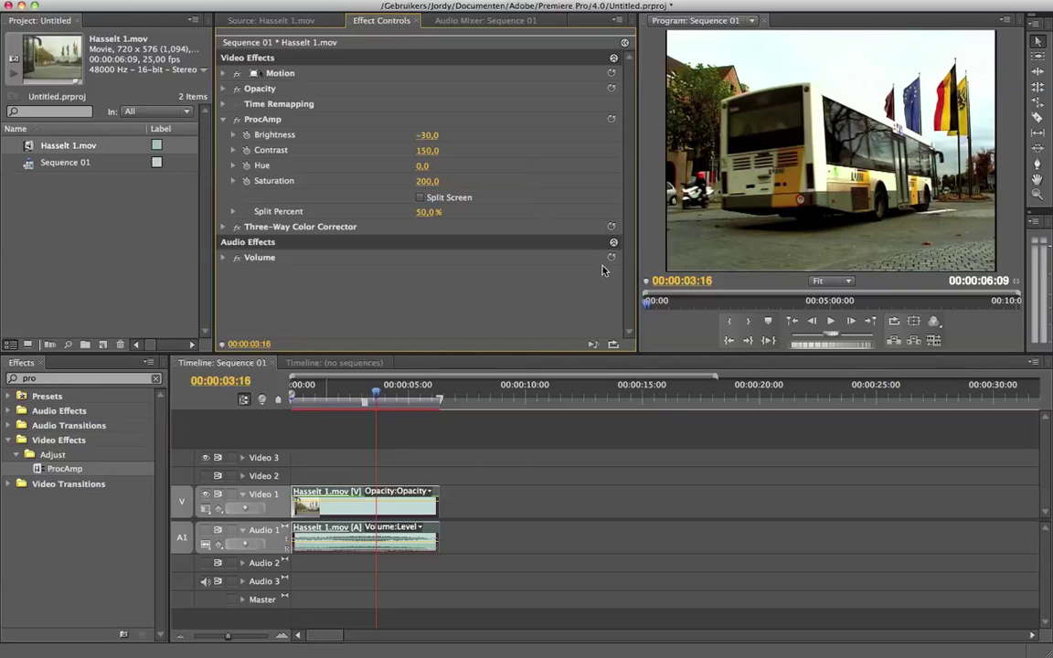
{"action": "mouse_move", "coordinate": [349, 396]}
{"action": "left_mouse_down"}
{"action": "mouse_move", "coordinate": [322, 398]}
{"action": "mouse_move", "coordinate": [394, 400]}
{"action": "mouse_move", "coordinate": [304, 399]}
{"action": "mouse_move", "coordinate": [367, 399]}
{"action": "left_mouse_up"}
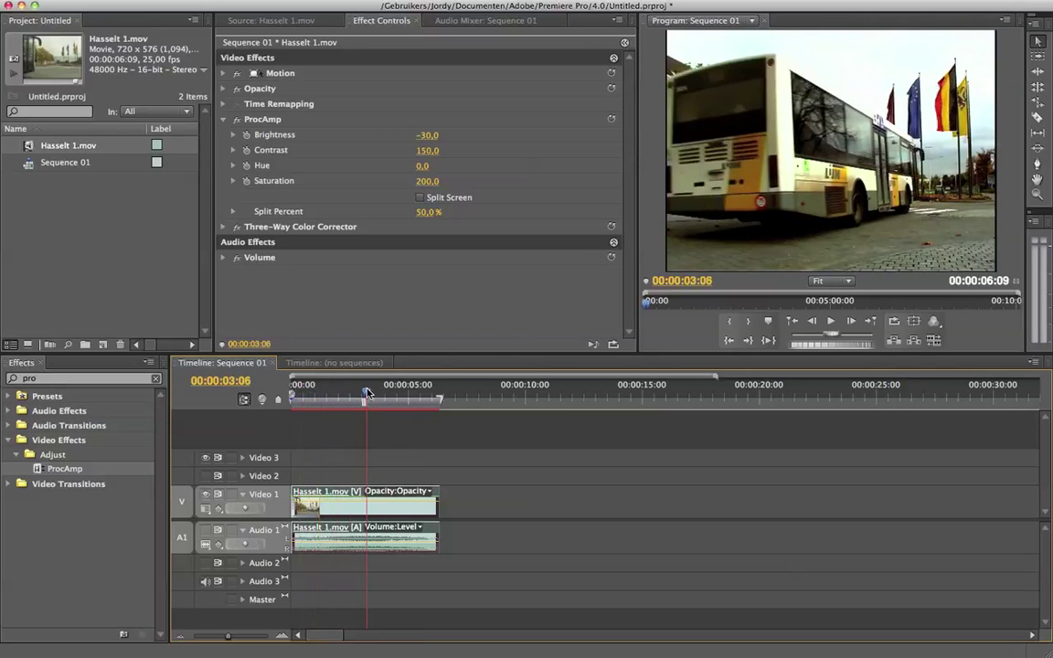
Try a green ProcAmp Hue of 50, then reset Hue to 0° and scrub through the clip
{"action": "left_click", "coordinate": [421, 168]}
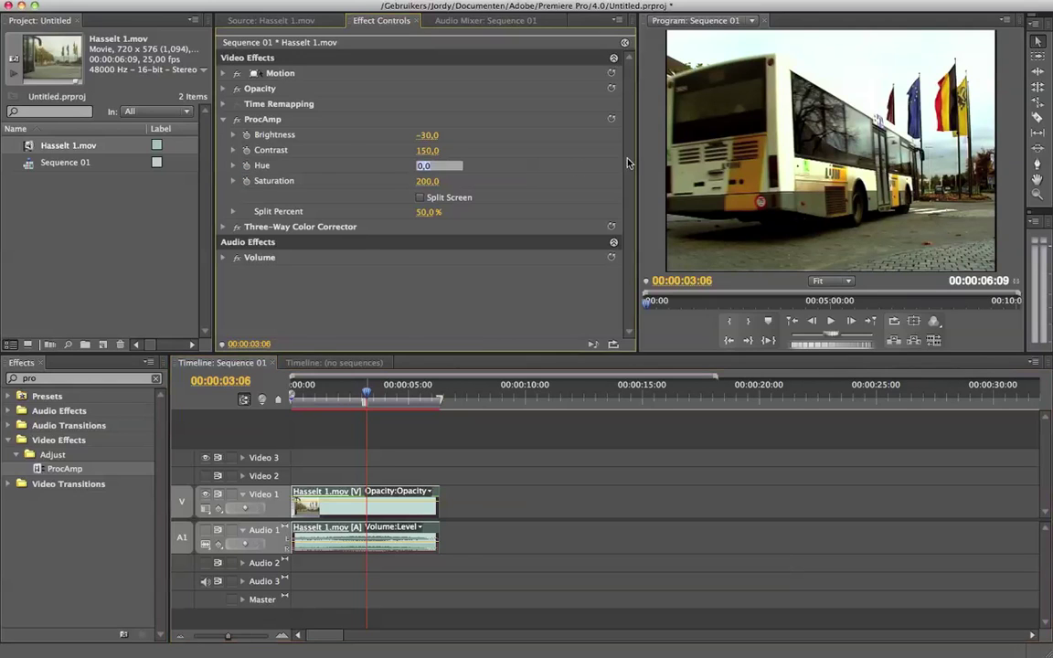
{"action": "type", "text": "50"}
{"action": "key", "text": "Return"}
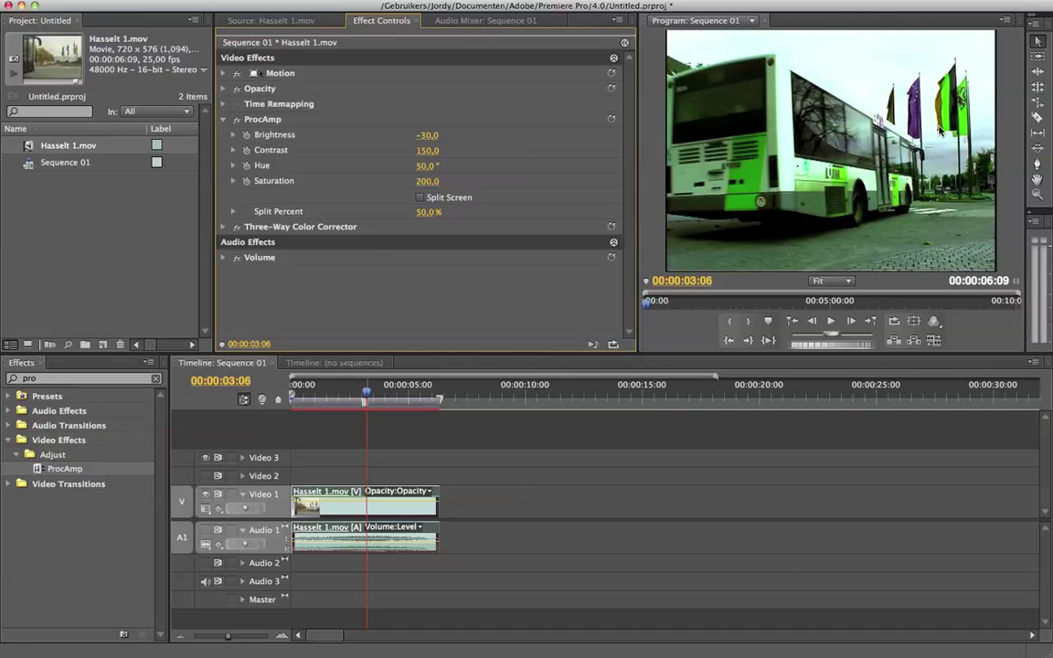
{"action": "left_click_drag", "start_coordinate": [426, 166], "coordinate": [393, 149]}
{"action": "left_click", "coordinate": [422, 165]}
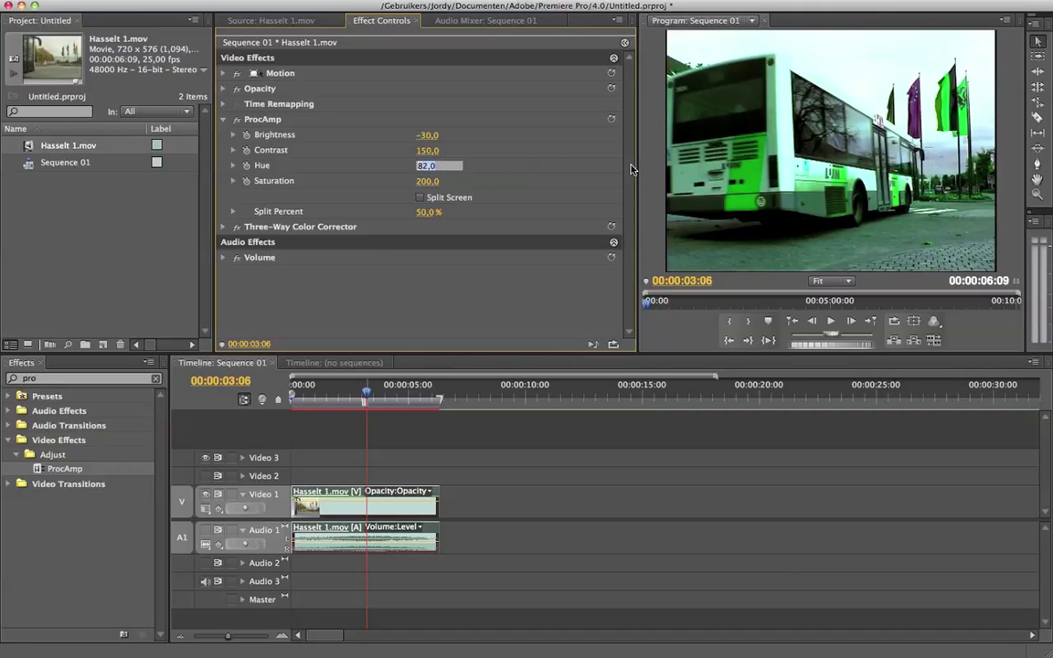
{"action": "type", "text": "50"}
{"action": "key", "text": "Return"}
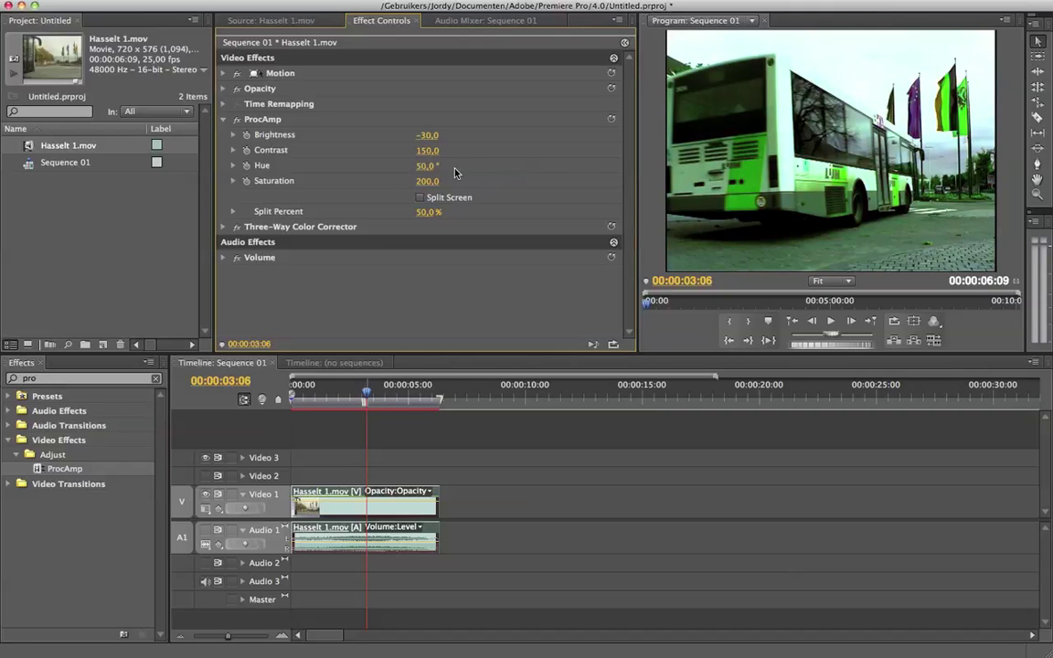
{"action": "left_click", "coordinate": [426, 165]}
{"action": "type", "text": "0"}
{"action": "key", "text": "Return"}
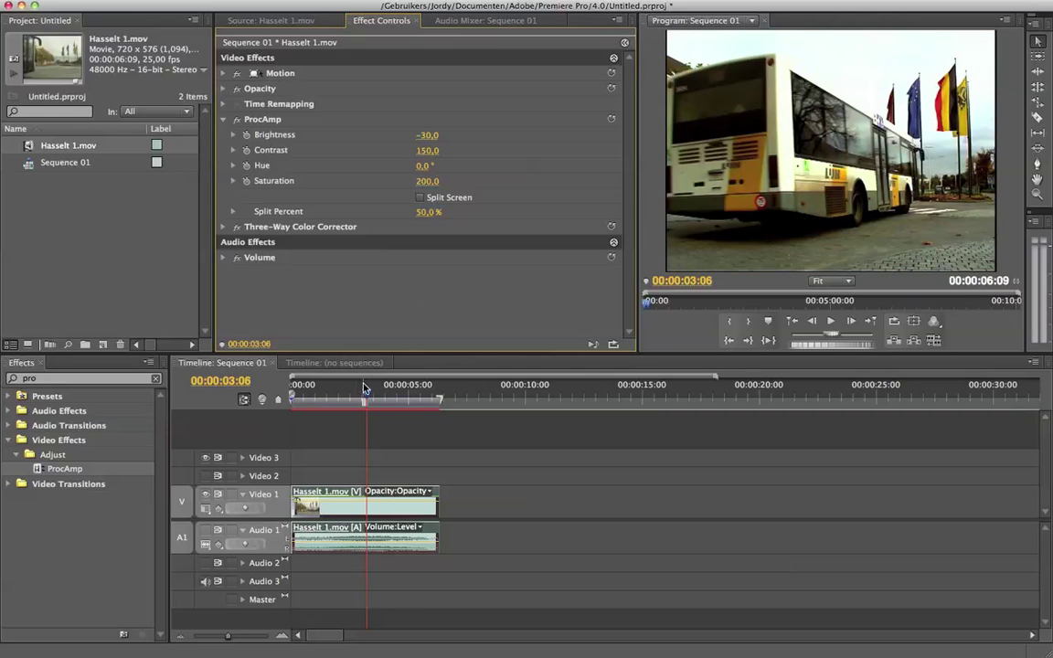
{"action": "mouse_move", "coordinate": [364, 388]}
{"action": "left_mouse_down"}
{"action": "mouse_move", "coordinate": [386, 391]}
{"action": "mouse_move", "coordinate": [370, 393]}
{"action": "left_mouse_up"}
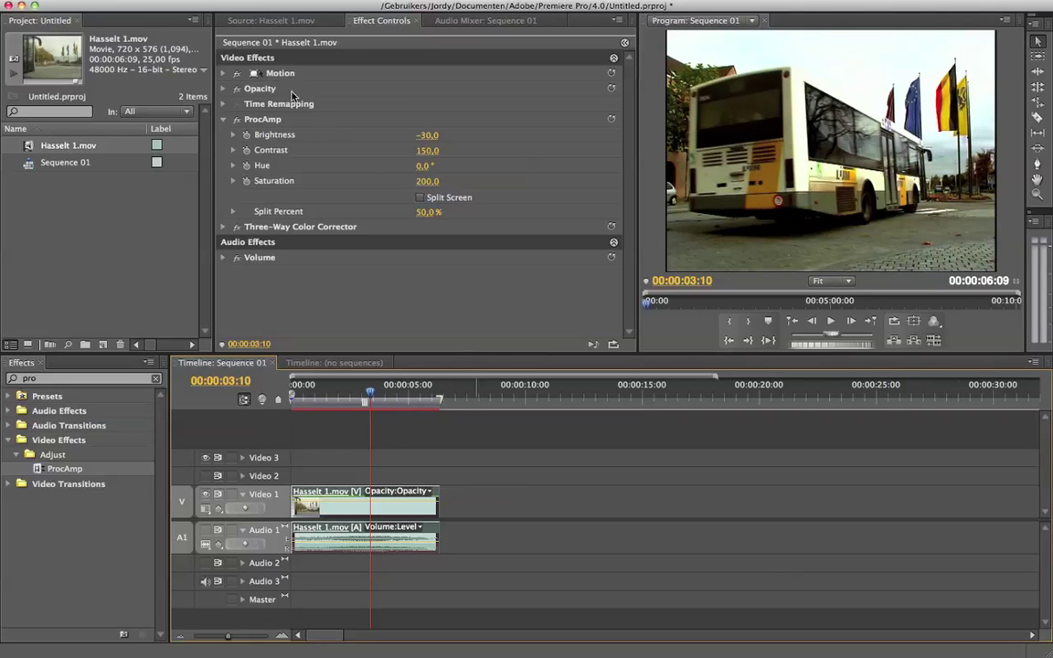
Collapse ProcAmp, search Effects for 'cirl', and apply the Circle generator to Hasselt 1.mov
{"action": "left_click", "coordinate": [221, 121]}
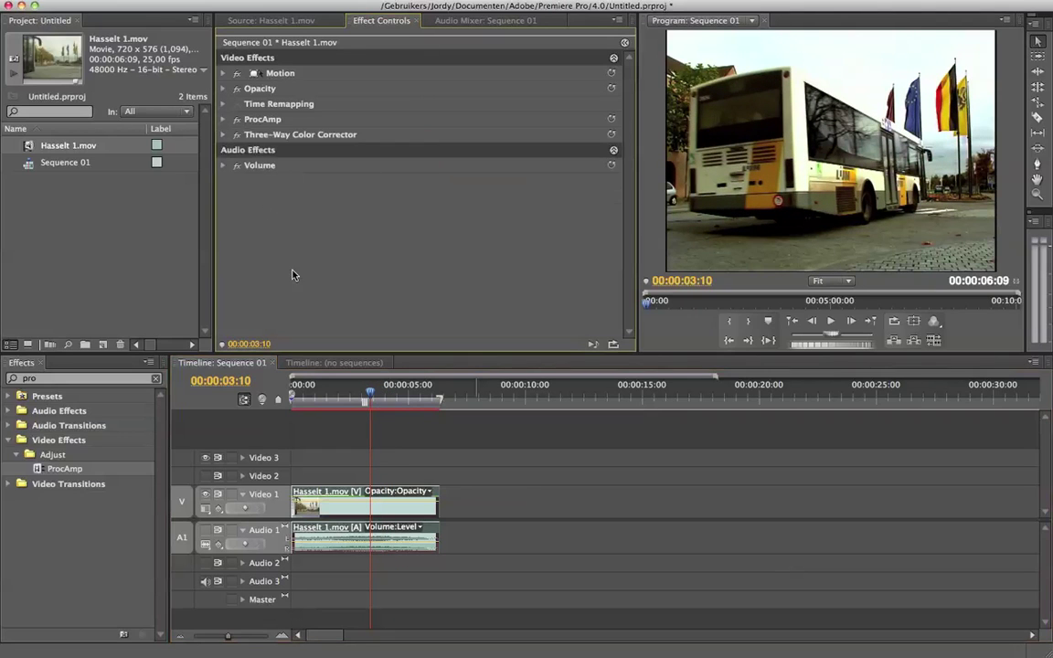
{"action": "left_click", "coordinate": [74, 379]}
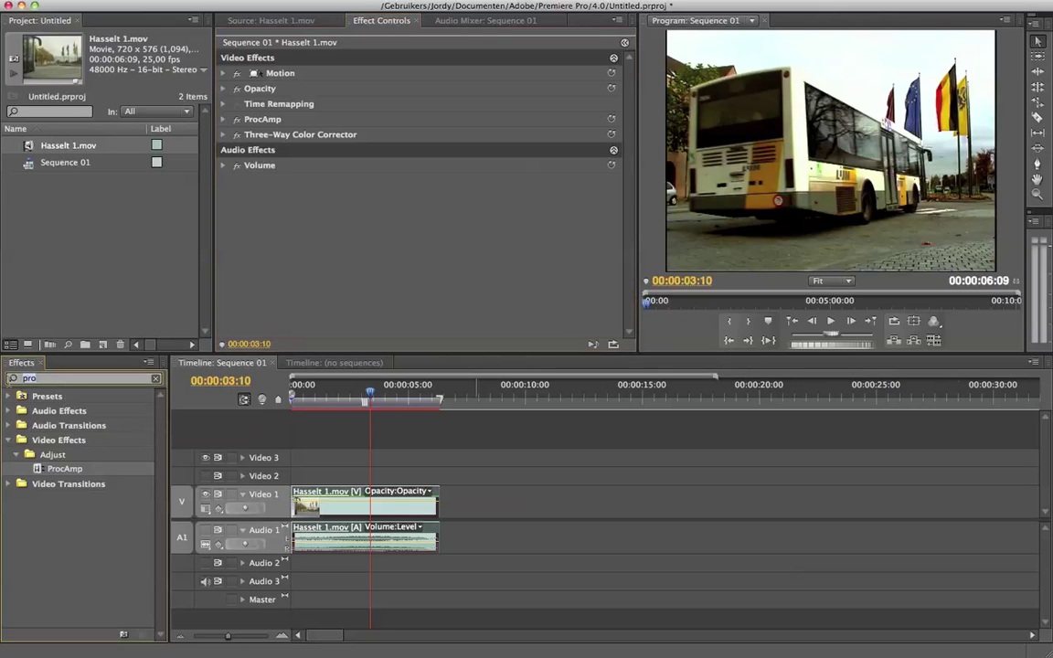
{"action": "key", "text": "BackSpace"}
{"action": "key", "text": "BackSpace"}
{"action": "key", "text": "BackSpace"}
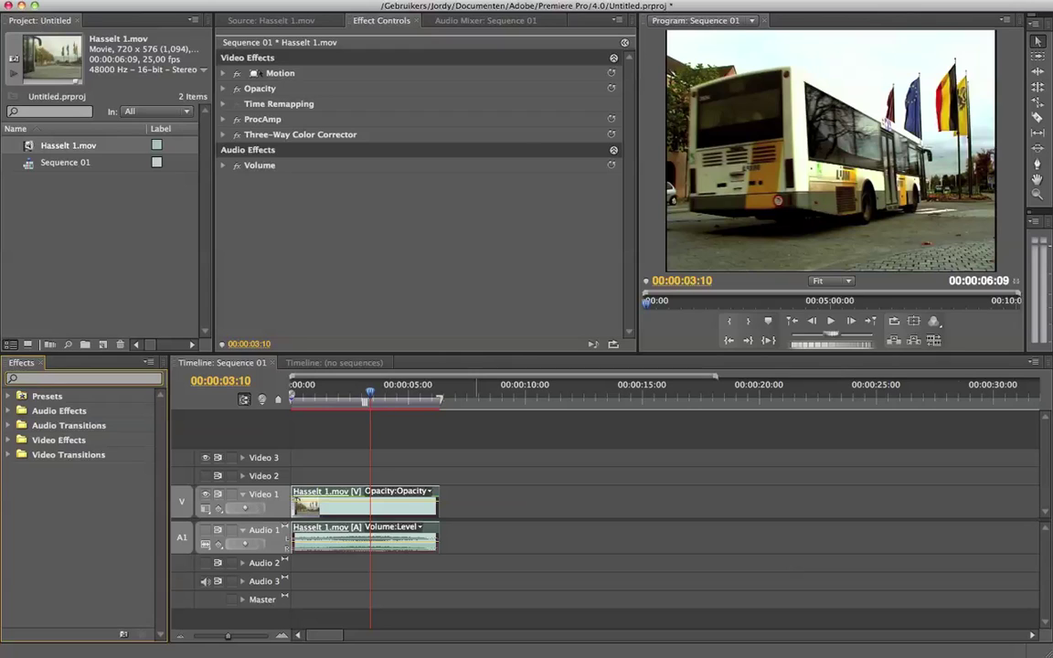
{"action": "type", "text": "vign"}
{"action": "key", "text": "BackSpace"}
{"action": "key", "text": "BackSpace"}
{"action": "key", "text": "BackSpace"}
{"action": "key", "text": "BackSpace"}
{"action": "type", "text": "cirl"}
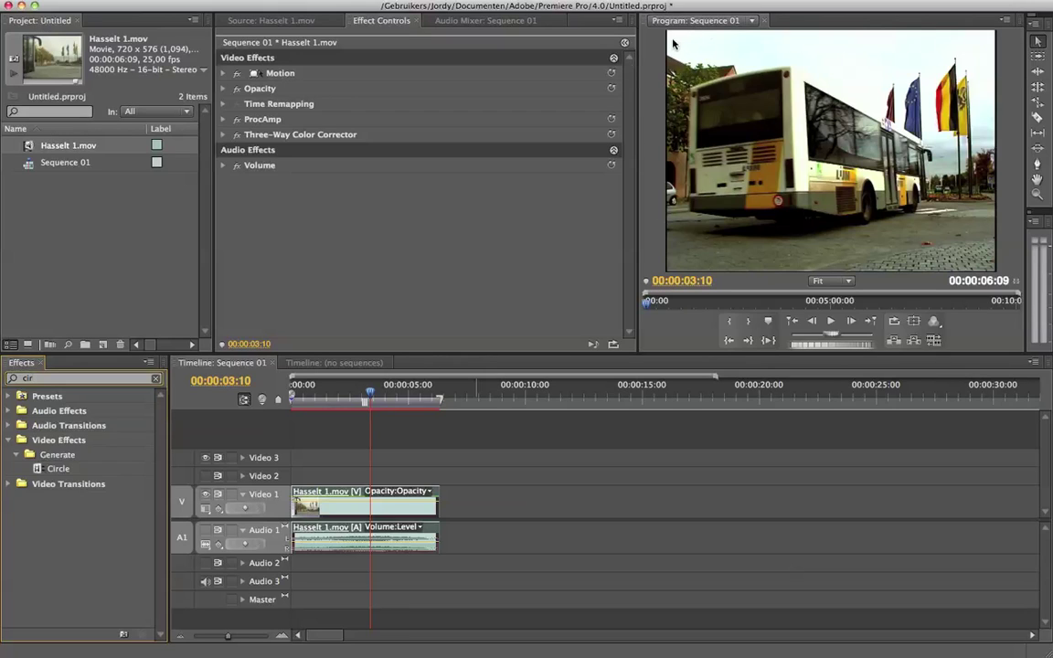
{"action": "left_click", "coordinate": [39, 470]}
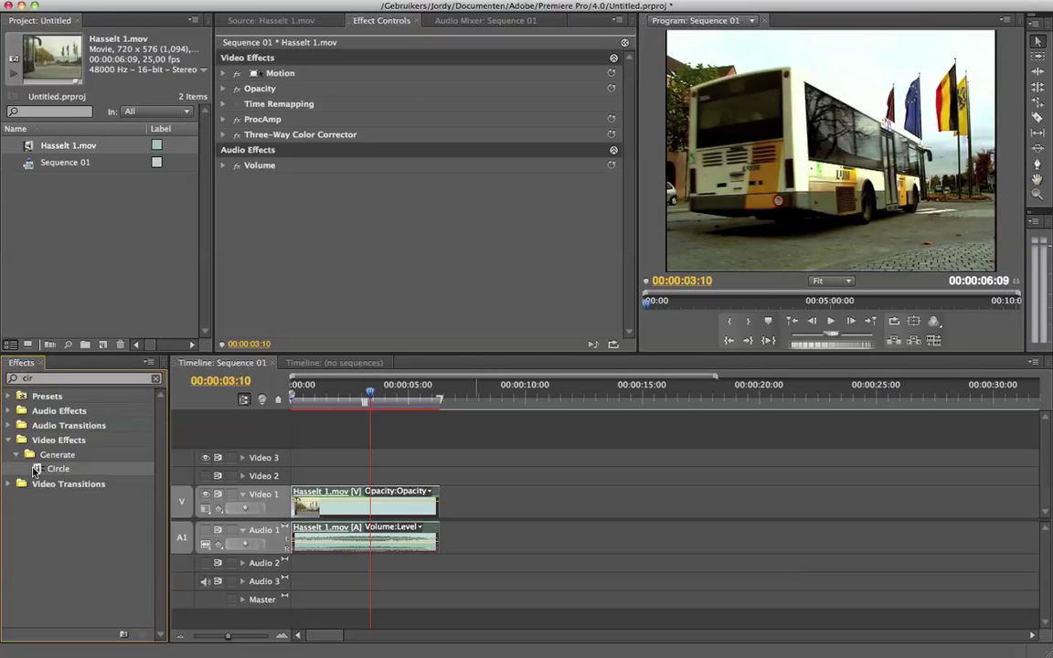
{"action": "left_click_drag", "start_coordinate": [39, 470], "coordinate": [377, 498]}
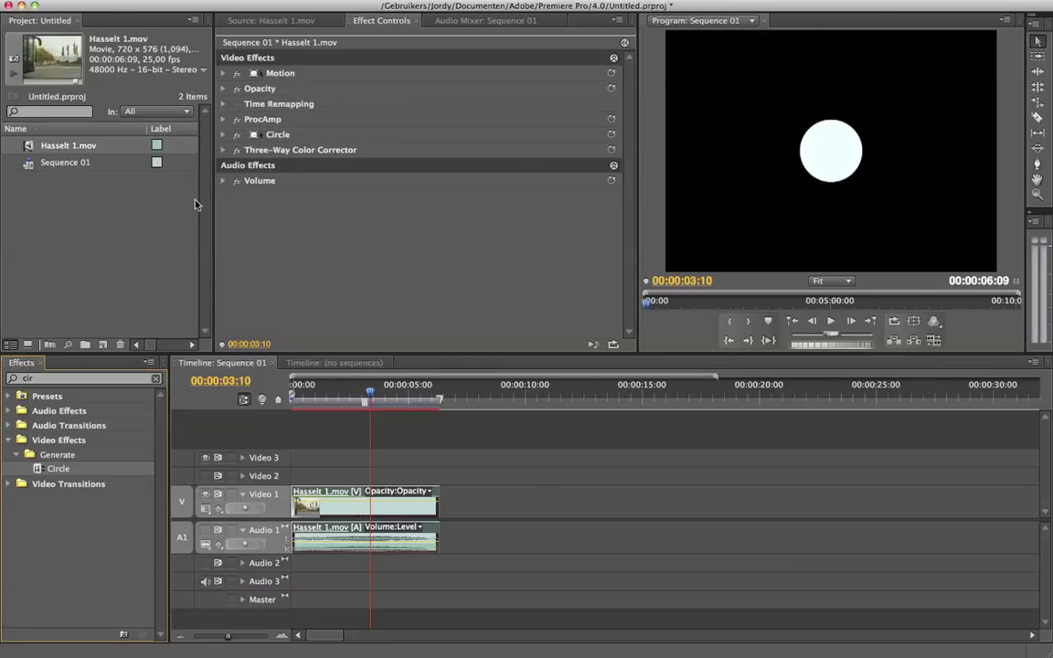
Make the Circle a Normal-blended, inverted black border with Radius 393.6 around the bus
{"action": "left_click", "coordinate": [222, 134]}
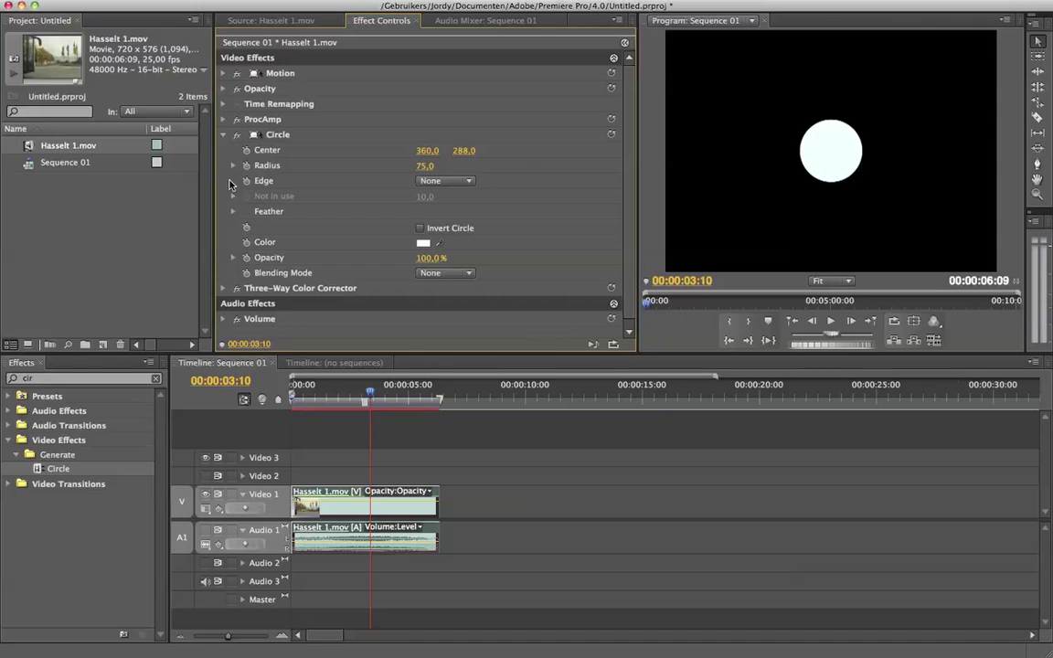
{"action": "left_click", "coordinate": [465, 272]}
{"action": "left_click", "coordinate": [472, 298]}
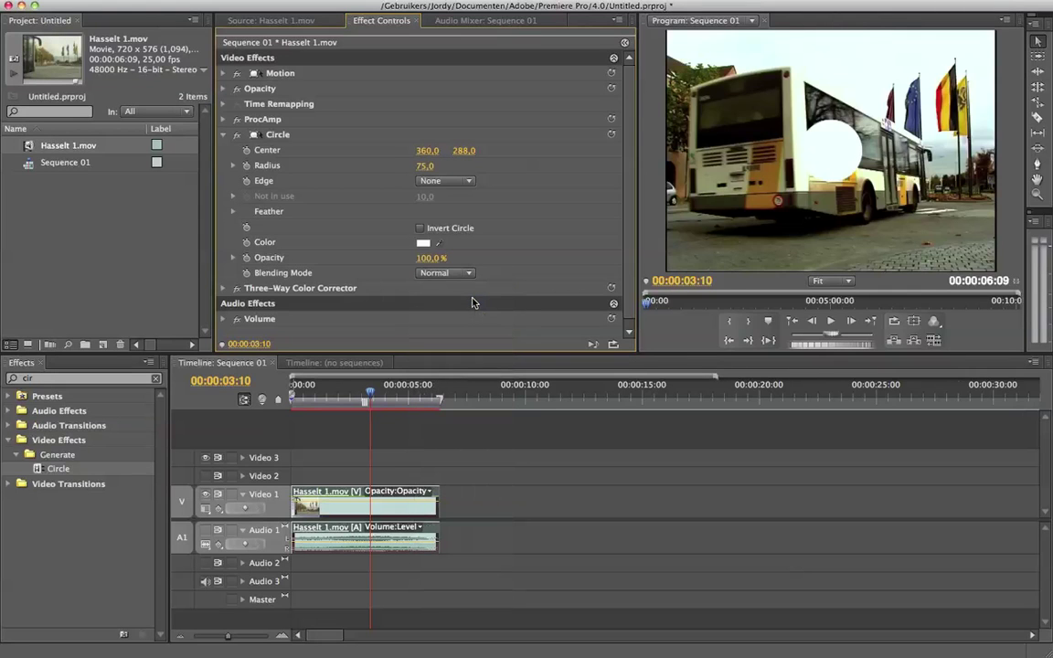
{"action": "left_click", "coordinate": [420, 227]}
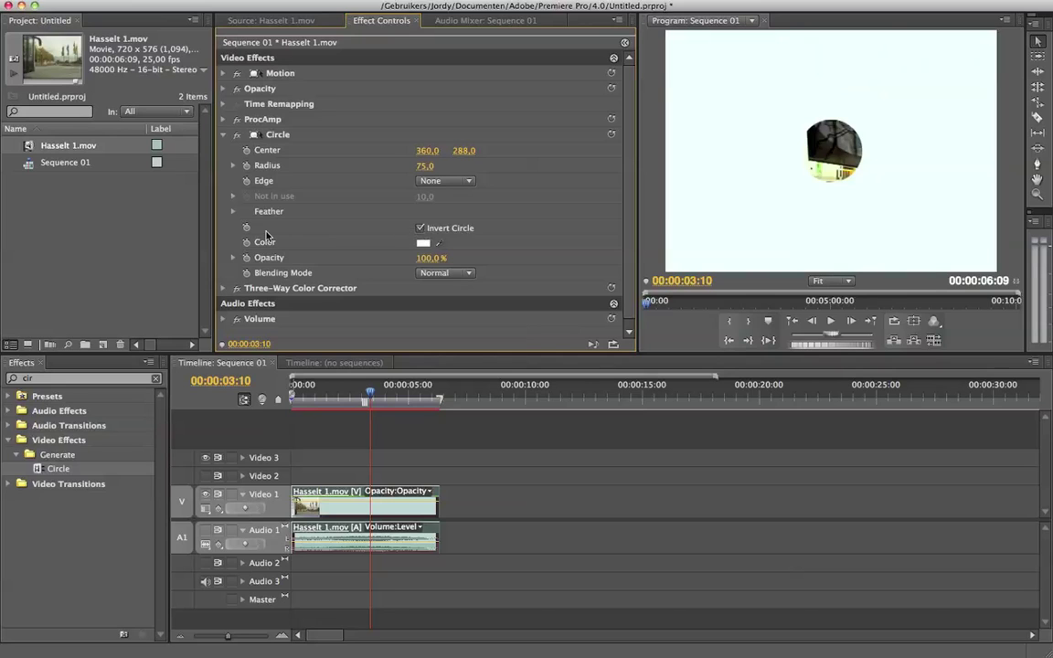
{"action": "left_click", "coordinate": [422, 244]}
{"action": "left_click", "coordinate": [440, 275]}
{"action": "left_click", "coordinate": [681, 241]}
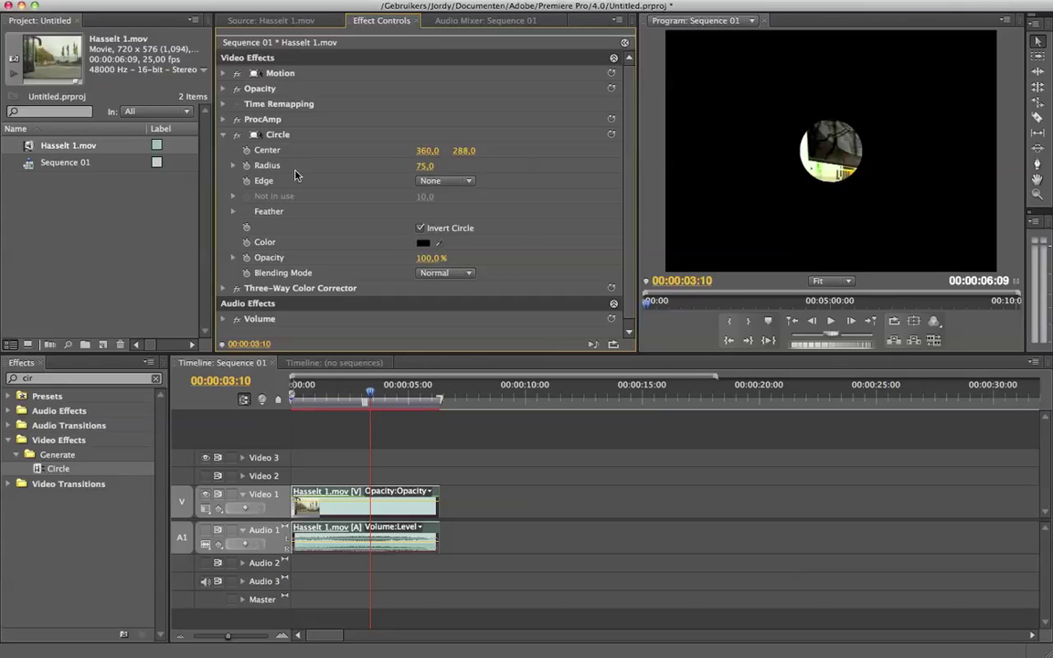
{"action": "left_click", "coordinate": [233, 165]}
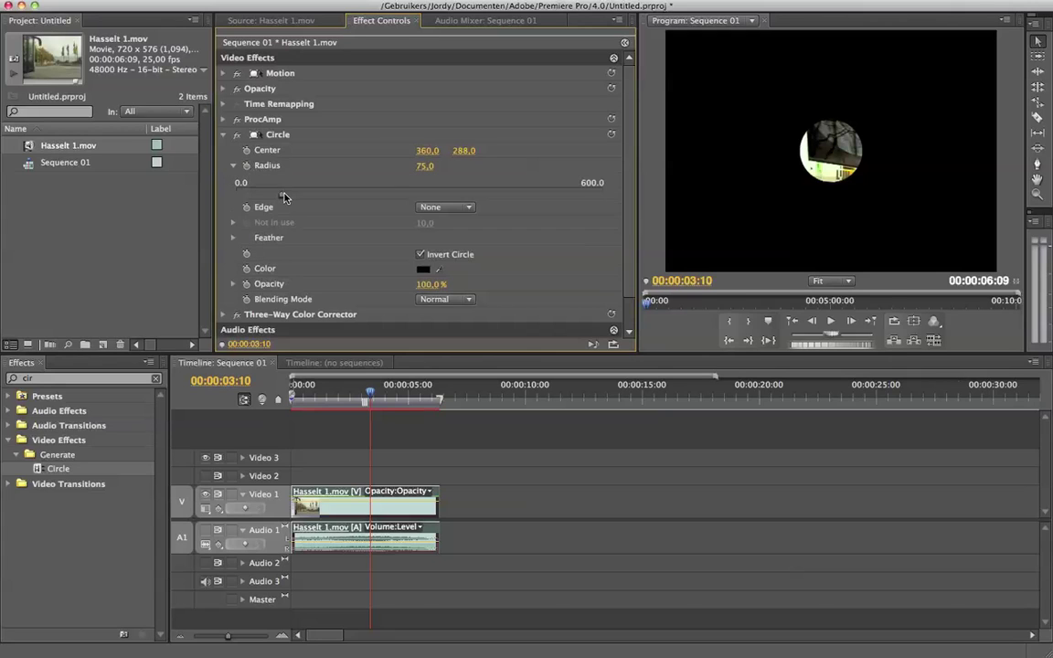
{"action": "left_click_drag", "start_coordinate": [283, 197], "coordinate": [474, 181]}
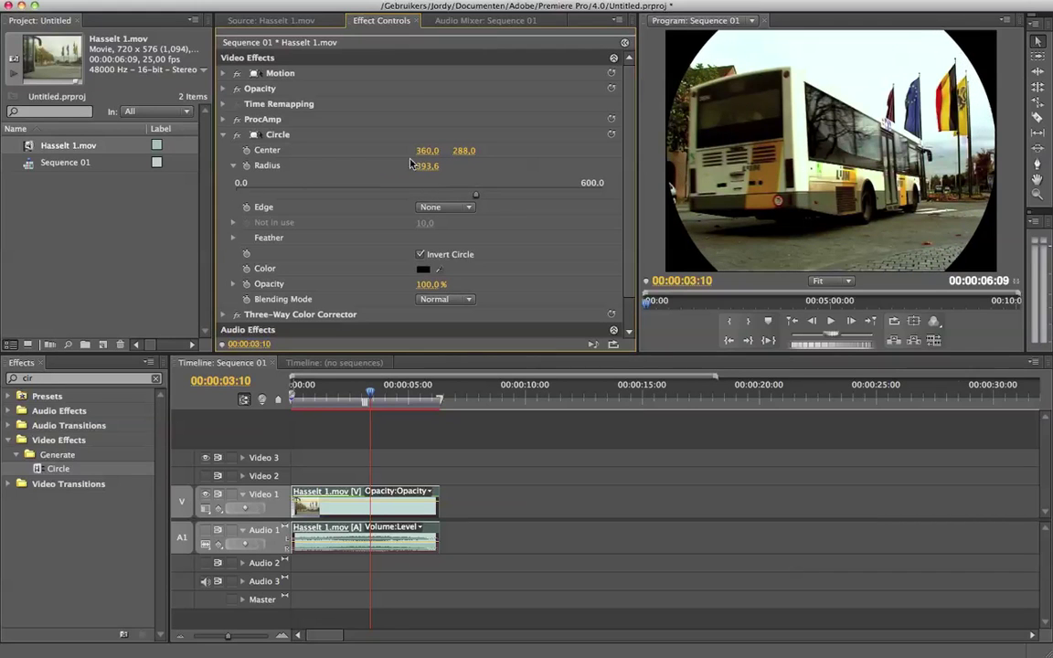
Give the circle border Feather Outer Edge 136.0 and Radius 366.6, then collapse Circle and deselect
{"action": "left_click", "coordinate": [233, 238]}
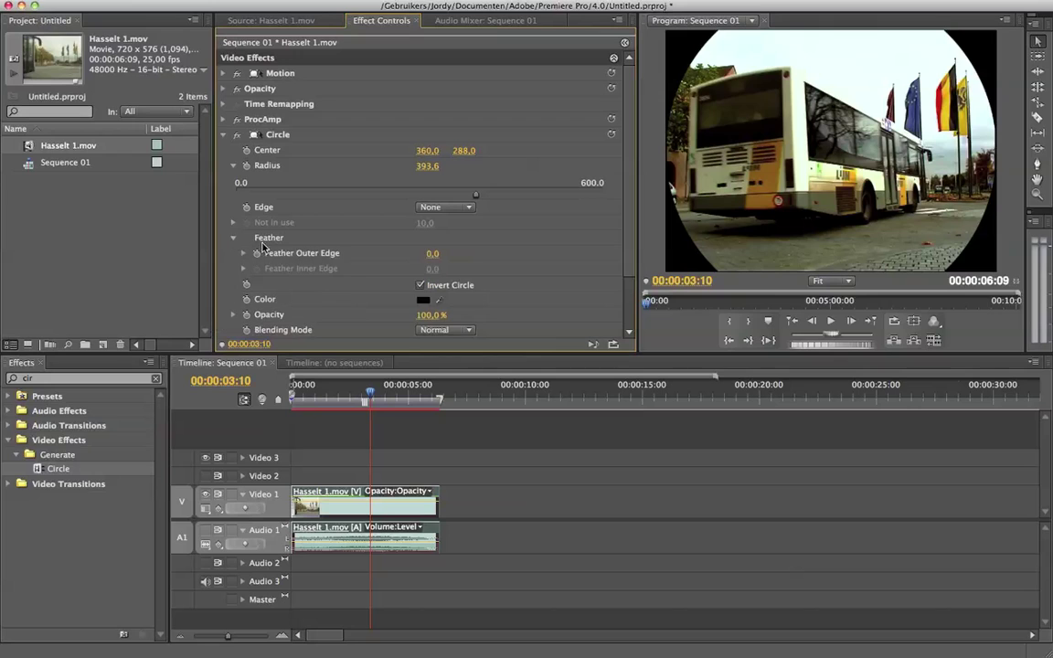
{"action": "left_click_drag", "start_coordinate": [432, 253], "coordinate": [554, 254]}
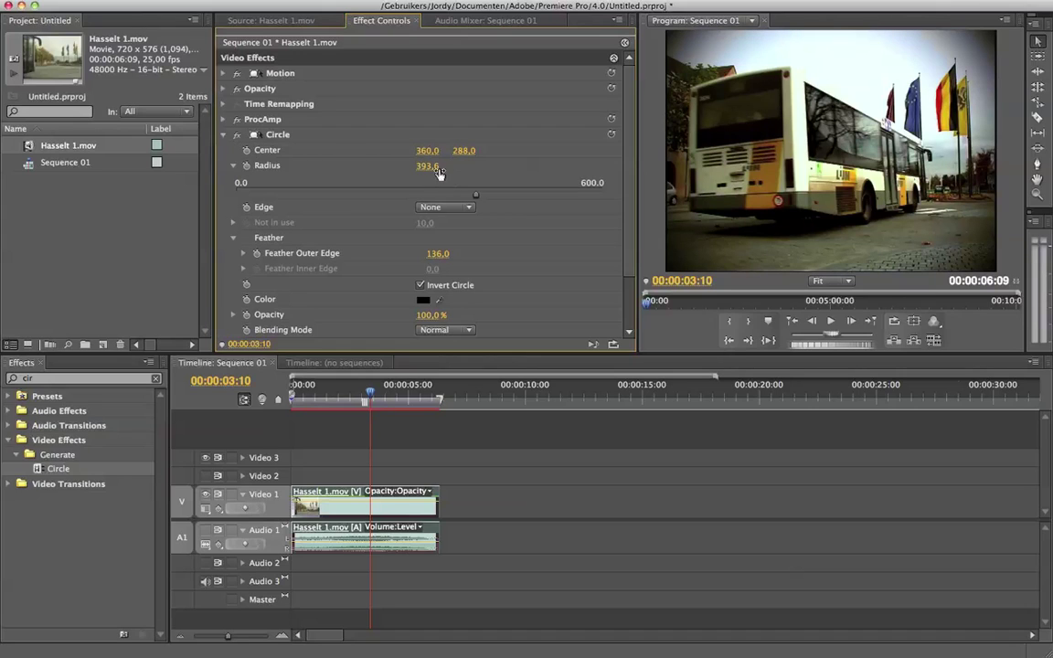
{"action": "left_click_drag", "start_coordinate": [437, 171], "coordinate": [411, 174]}
{"action": "left_click", "coordinate": [220, 135]}
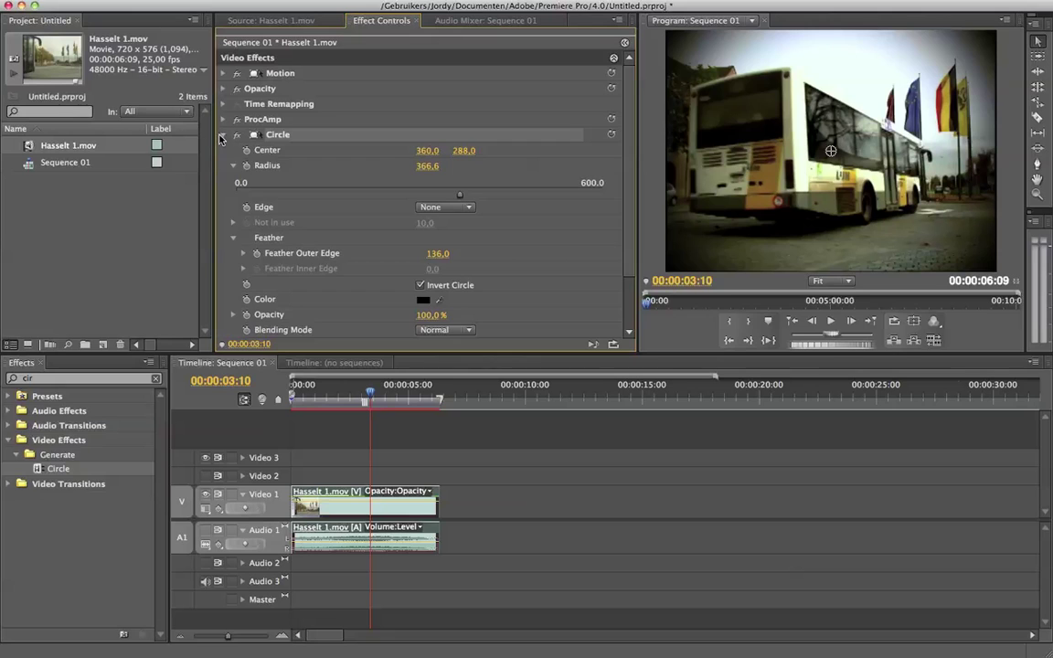
{"action": "left_click", "coordinate": [223, 134]}
{"action": "left_click", "coordinate": [475, 458]}
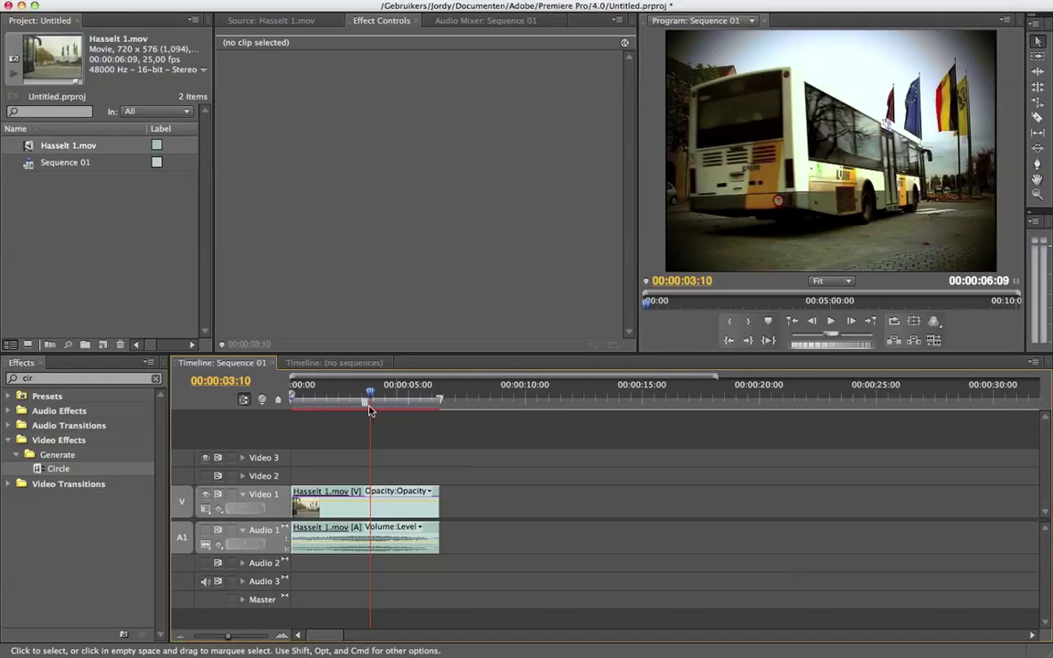
Delete the Circle effect from the bus clip and scrub frames to compare the original footage
{"action": "mouse_move", "coordinate": [369, 388]}
{"action": "left_mouse_down"}
{"action": "mouse_move", "coordinate": [404, 389]}
{"action": "mouse_move", "coordinate": [359, 389]}
{"action": "left_mouse_up"}
{"action": "left_click", "coordinate": [362, 508]}
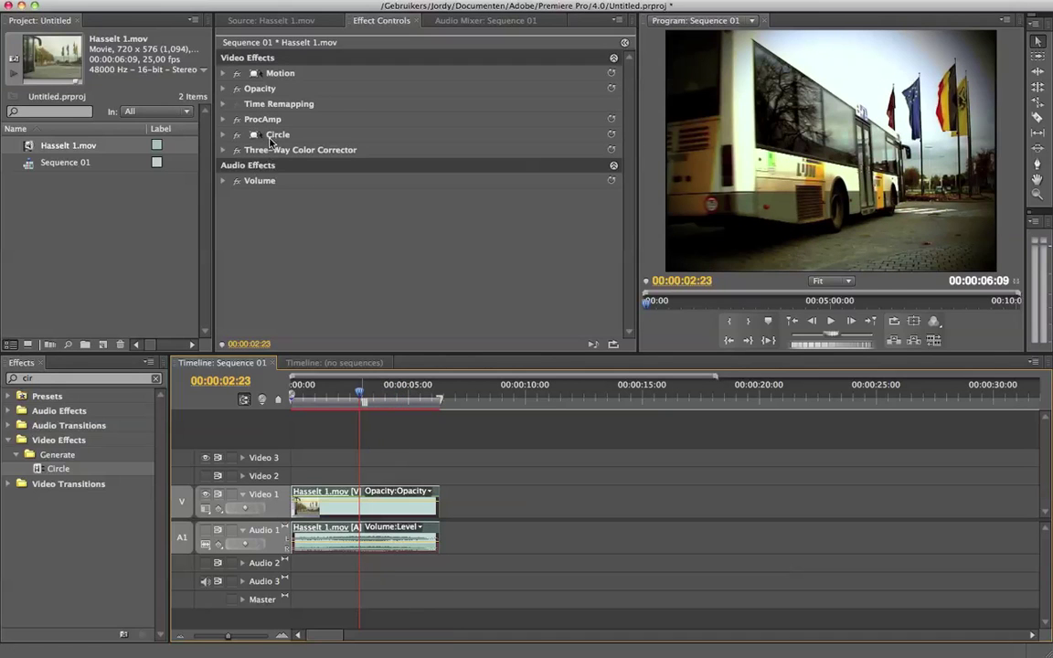
{"action": "left_click", "coordinate": [279, 137]}
{"action": "key", "text": "Delete"}
{"action": "left_click_drag", "start_coordinate": [359, 393], "coordinate": [348, 395]}
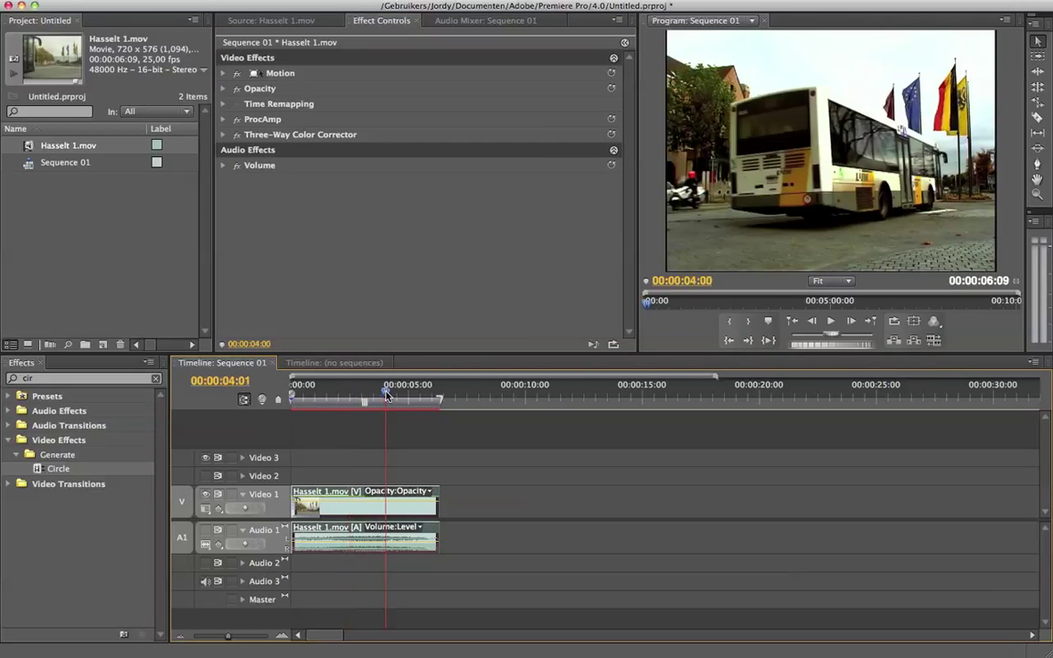
{"action": "left_click_drag", "start_coordinate": [386, 395], "coordinate": [384, 395]}
{"action": "left_click", "coordinate": [271, 20]}
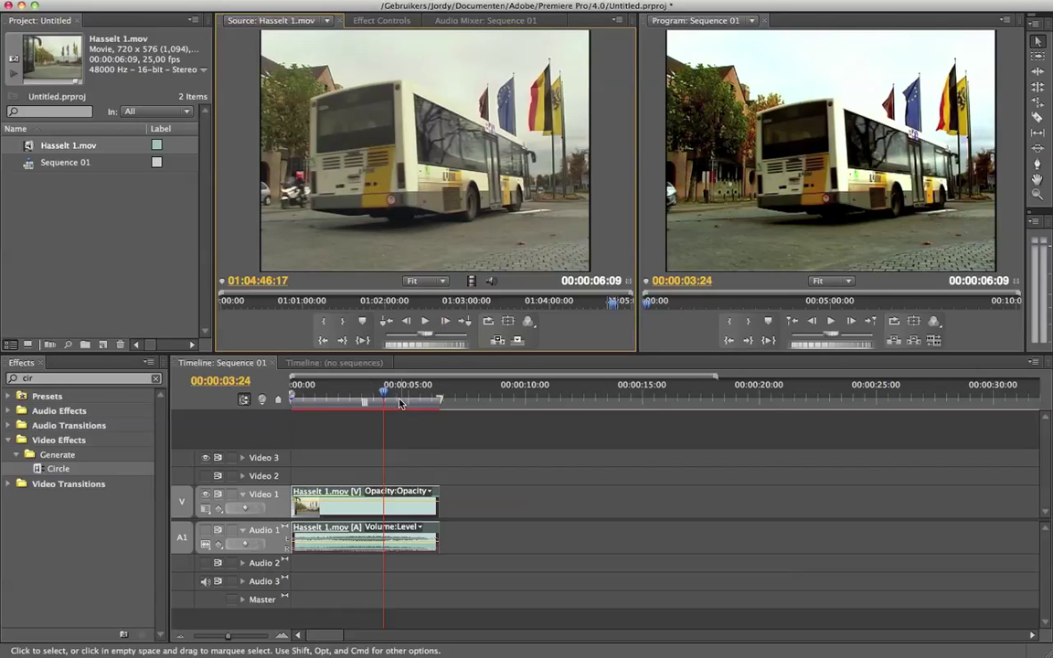
{"action": "key", "text": "j"}
{"action": "key", "text": "j"}
{"action": "key", "text": "l"}
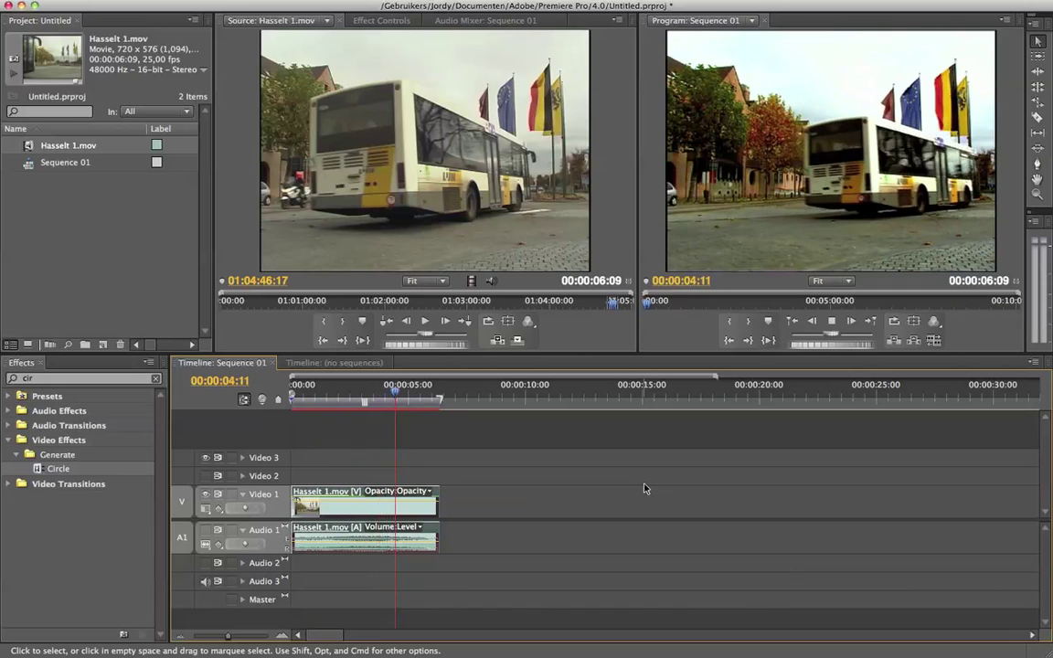
{"action": "key", "text": "k"}
{"action": "left_click_drag", "start_coordinate": [423, 398], "coordinate": [367, 395]}
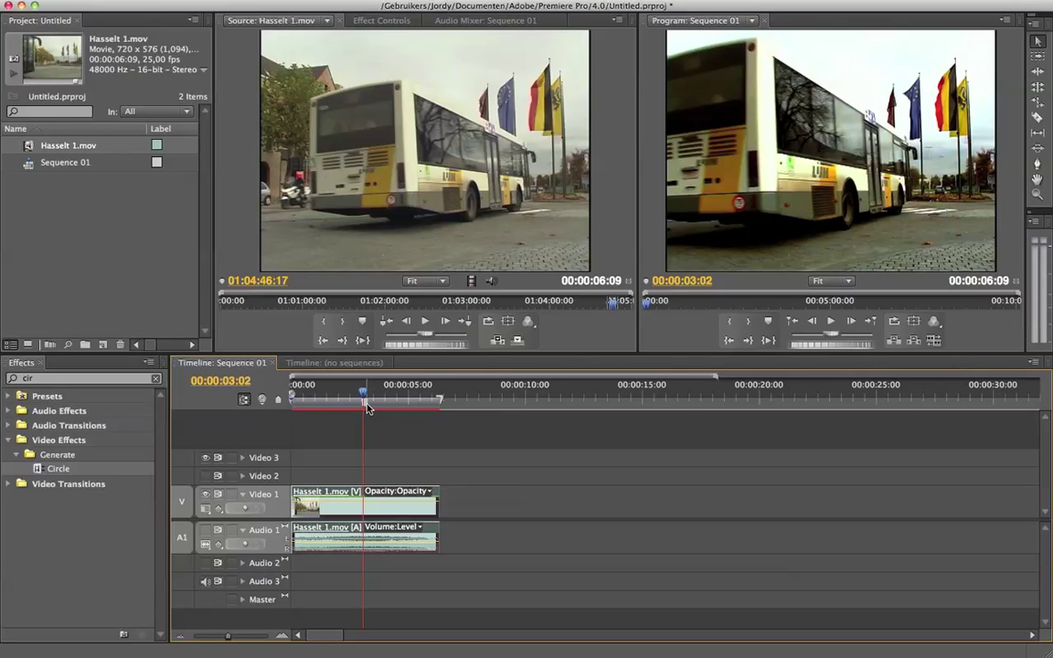
{"action": "left_click_drag", "start_coordinate": [366, 395], "coordinate": [387, 393]}
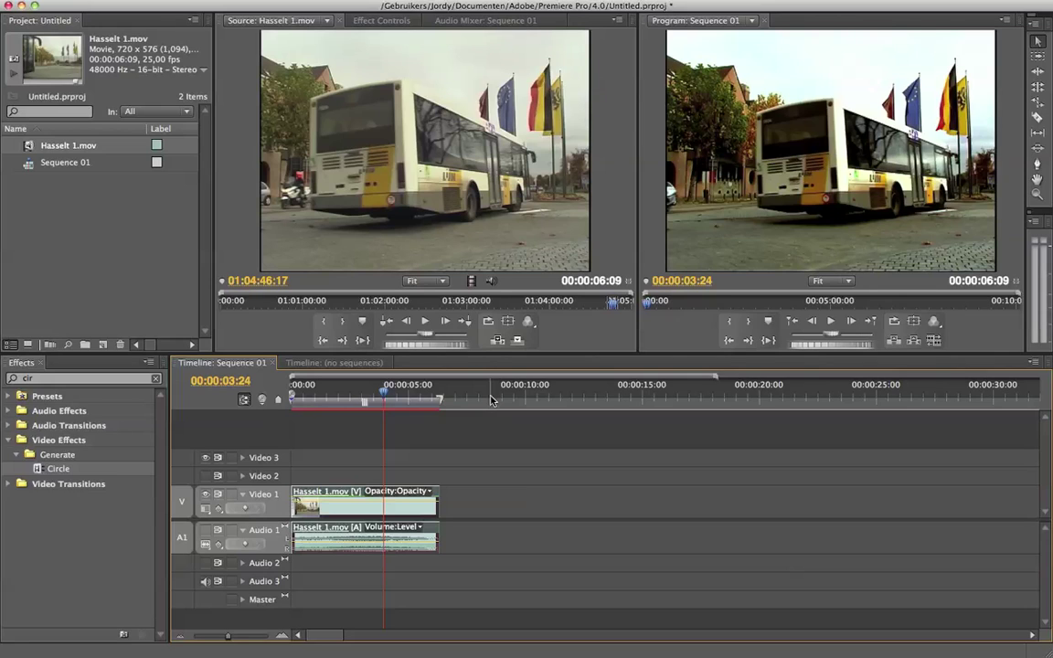
{"action": "left_click", "coordinate": [398, 391]}
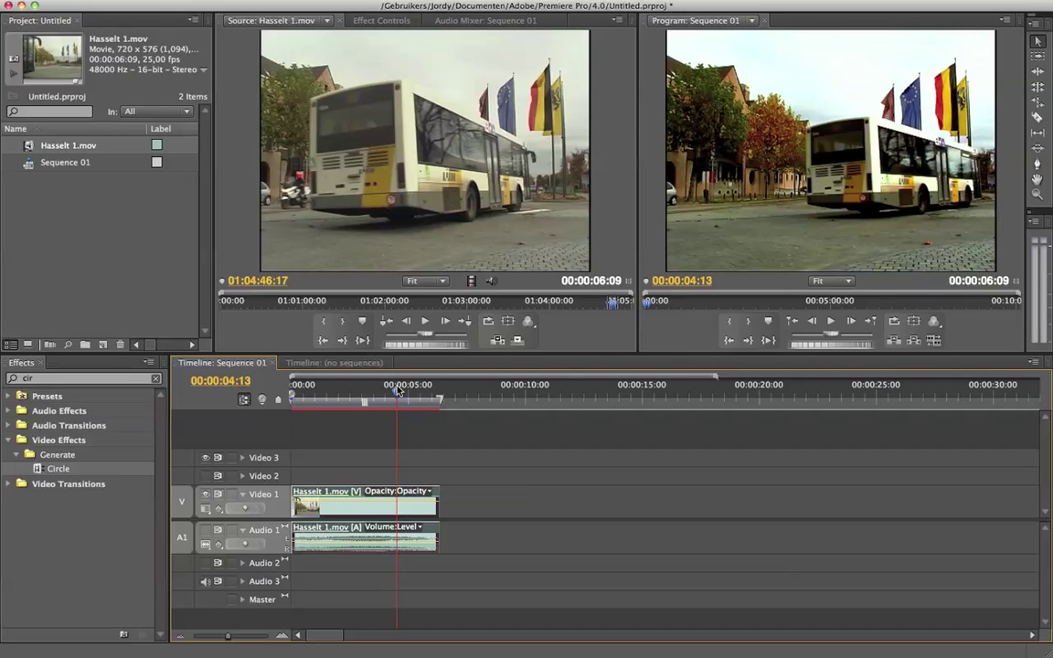
{"action": "left_click_drag", "start_coordinate": [397, 391], "coordinate": [350, 390]}
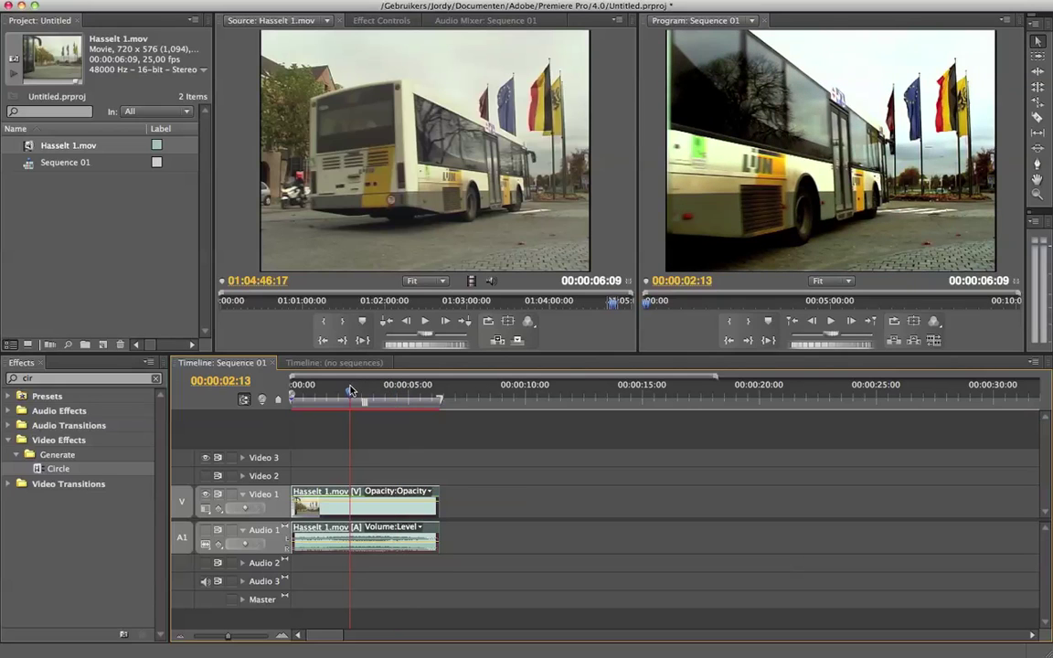